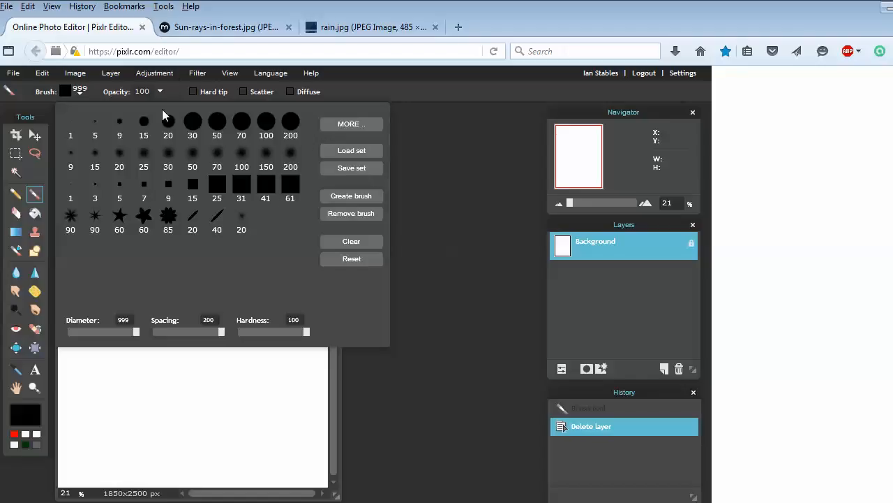
# Clear the brush presets and restore the default brush set.
pyautogui.click(364, 244)
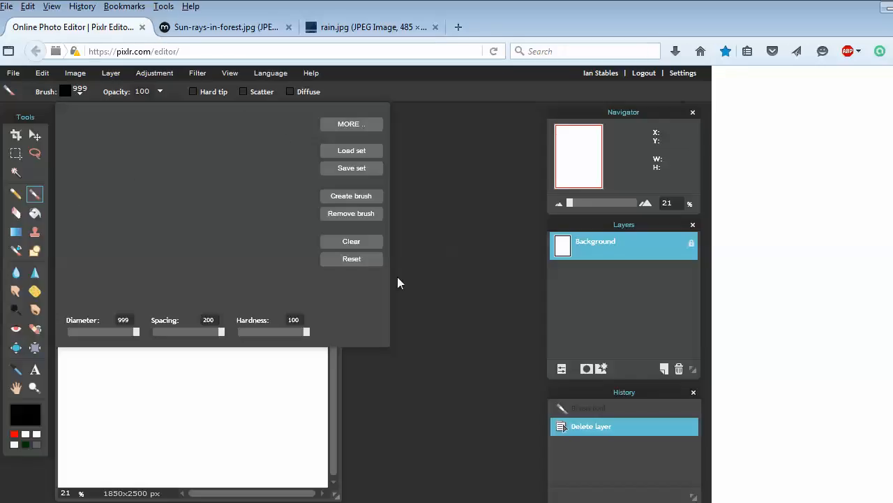
pyautogui.click(356, 259)
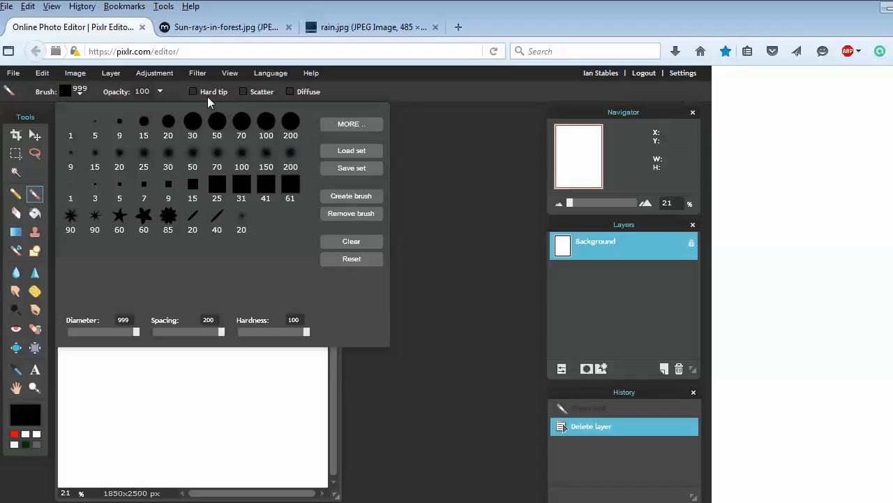
pyautogui.click(404, 81)
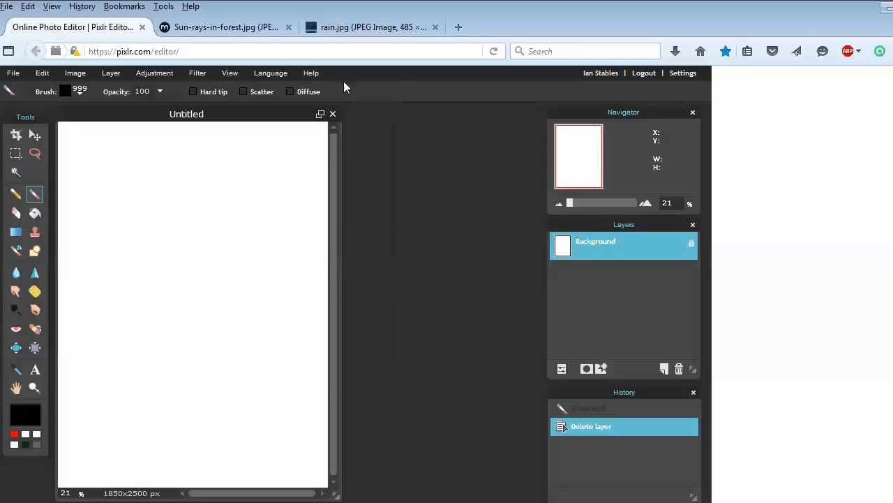
pyautogui.click(160, 92)
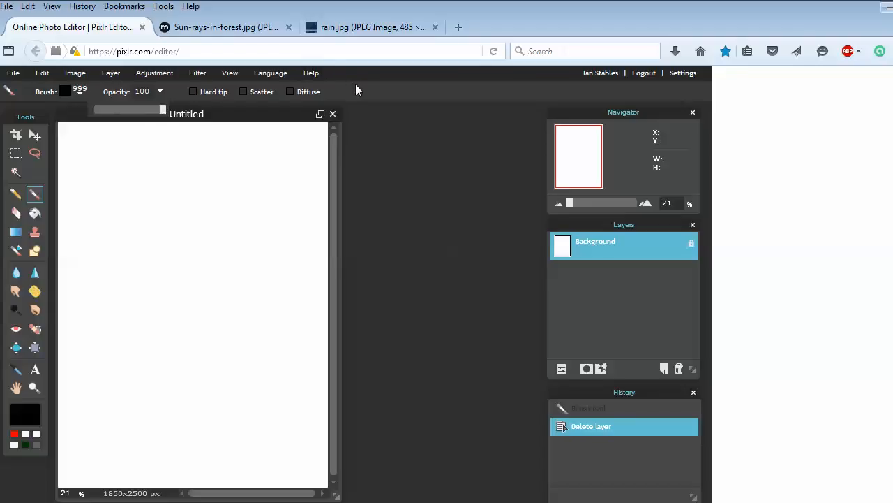
# Choose the 61 px square brush and set its diameter to 999 and spacing to 200.
pyautogui.click(80, 92)
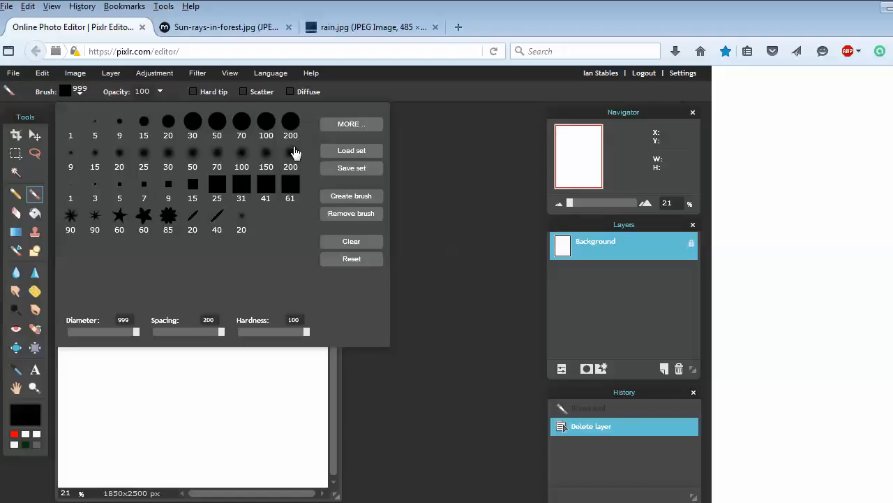
pyautogui.click(295, 185)
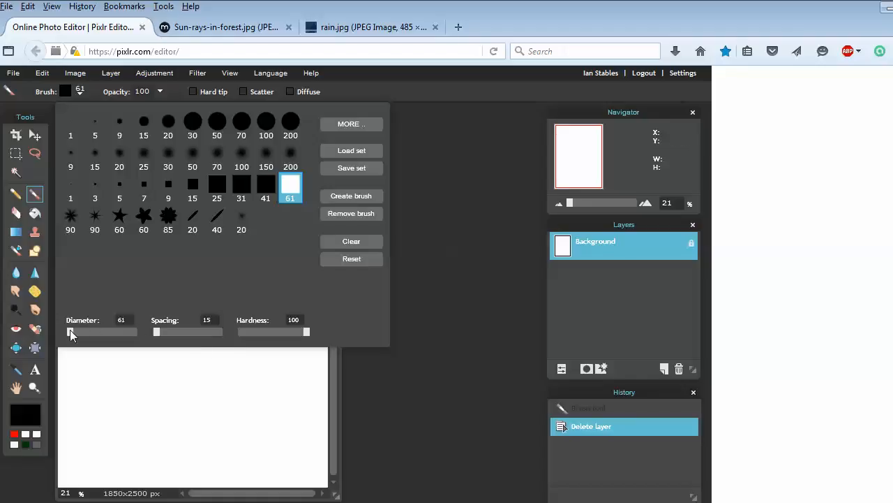
pyautogui.moveTo(98, 335)
pyautogui.mouseDown()
pyautogui.moveTo(141, 344)
pyautogui.moveTo(221, 332)
pyautogui.mouseUp()
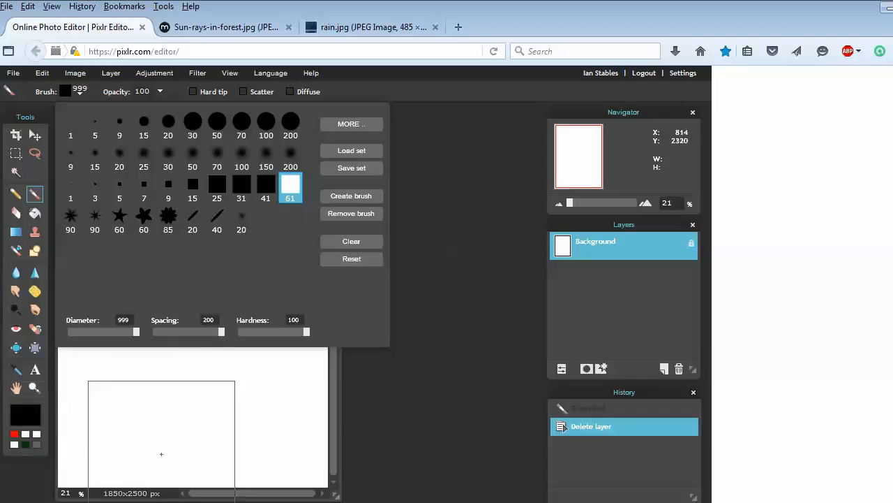
pyautogui.click(408, 104)
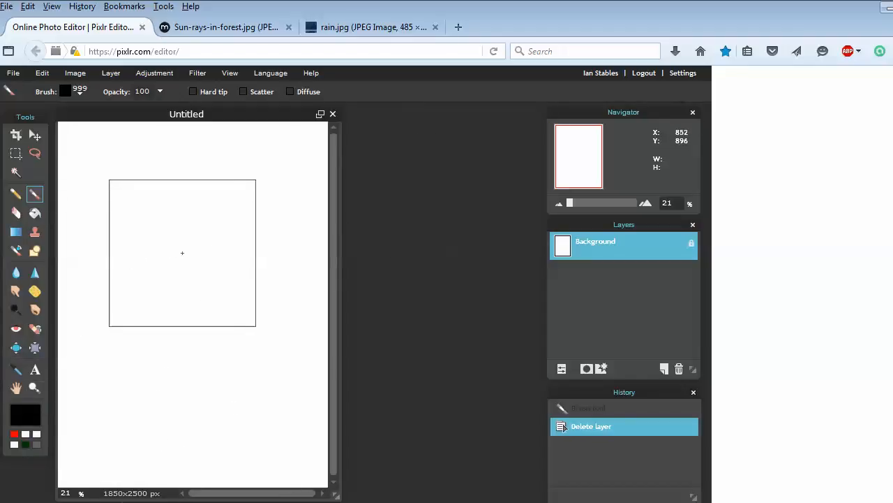
# Try stamping a black square on the Background layer and revert the brush stroke.
pyautogui.click(178, 256)
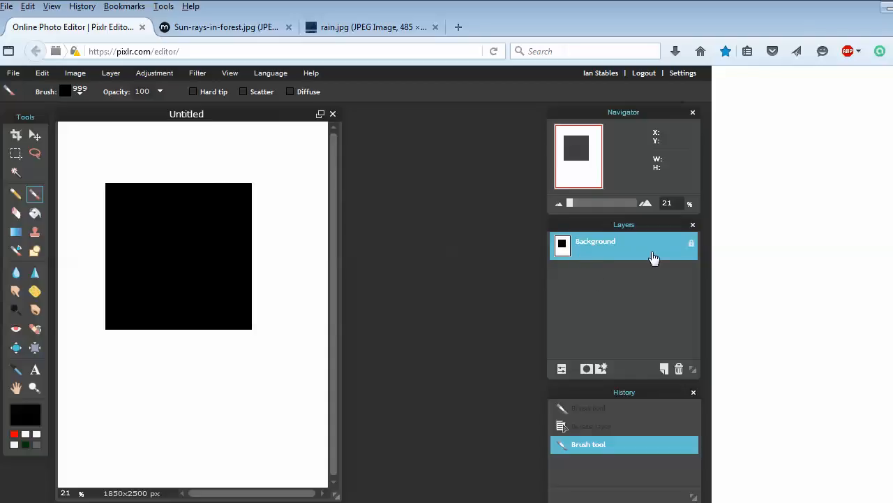
pyautogui.click(626, 427)
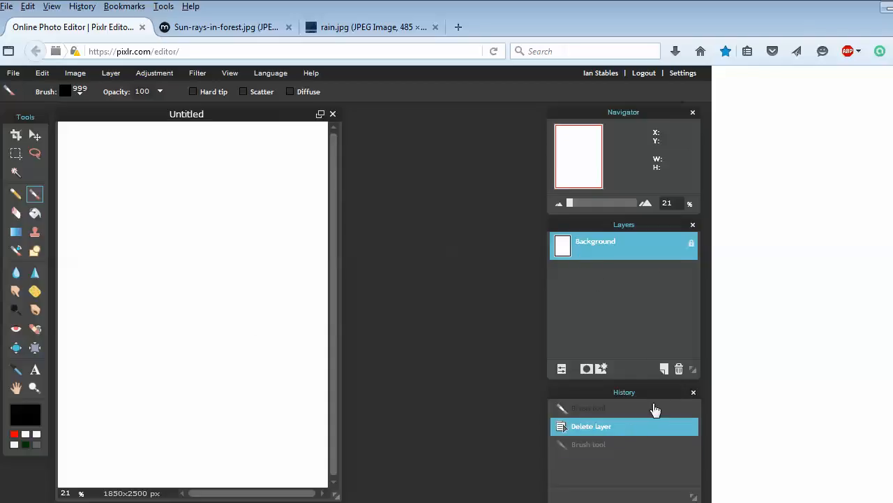
# Stamp a black square on a new layer and an overlapping red square, offset down and to the right, on another new layer.
pyautogui.click(665, 370)
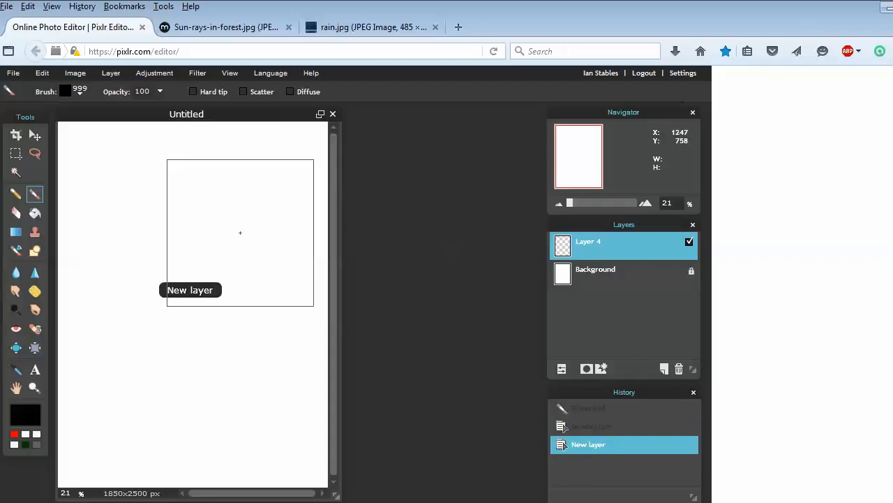
pyautogui.click(189, 271)
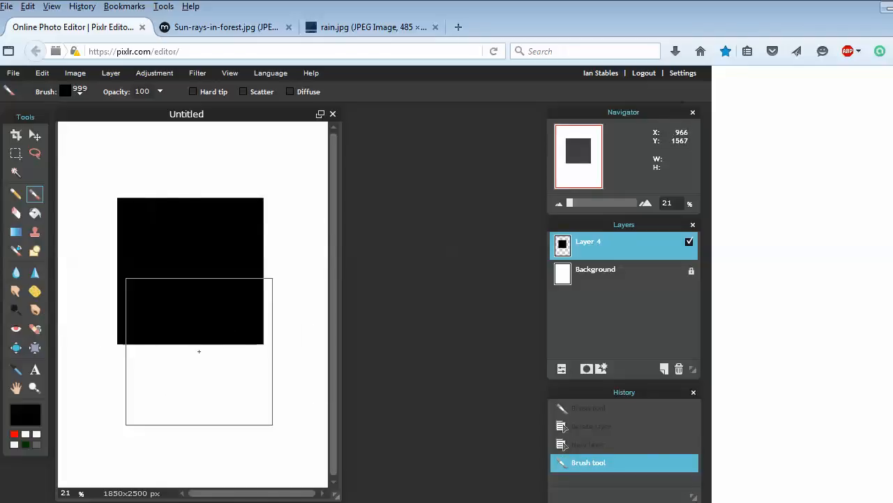
pyautogui.click(14, 434)
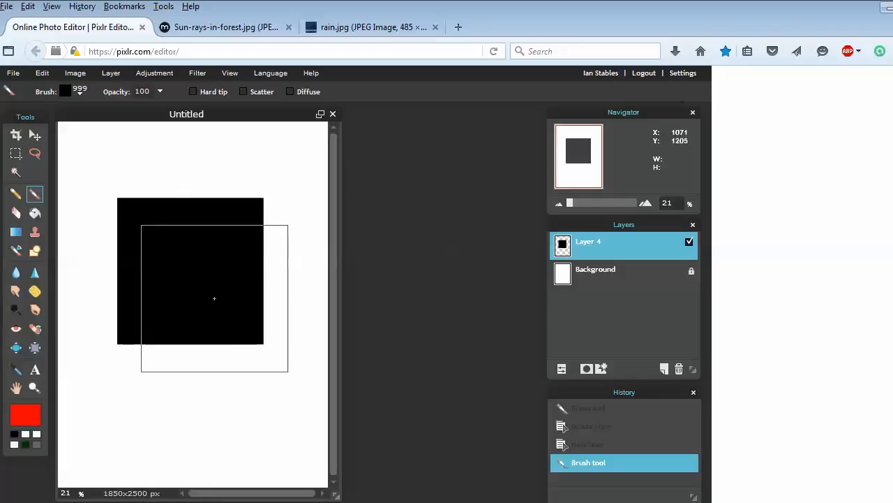
pyautogui.click(663, 370)
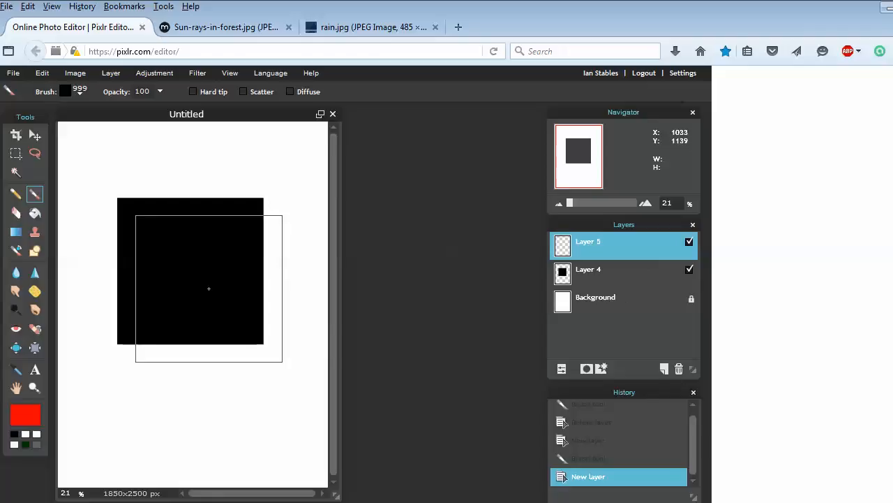
pyautogui.click(208, 288)
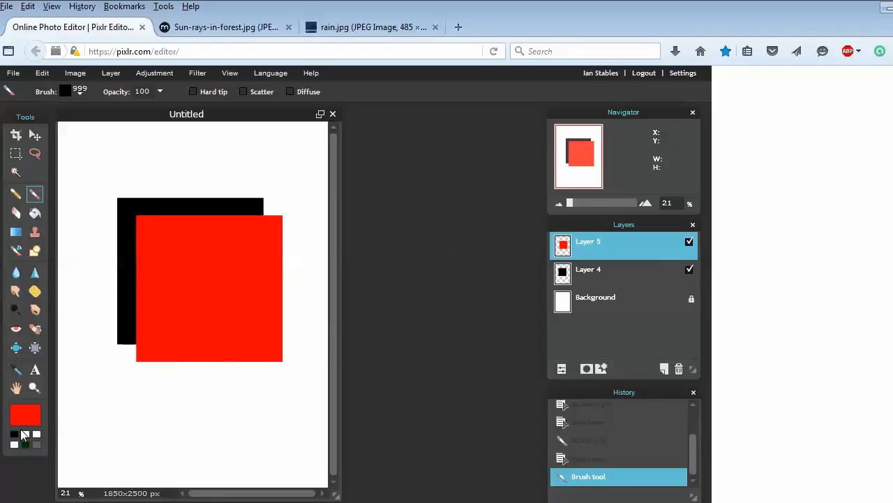
# Set the brush colour to dark green, and add and delete an empty layer above the red square's layer.
pyautogui.click(25, 444)
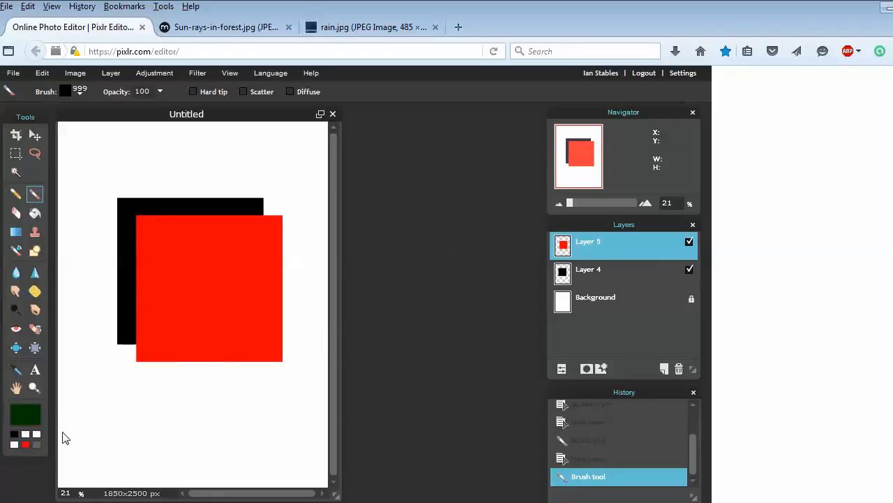
pyautogui.click(665, 368)
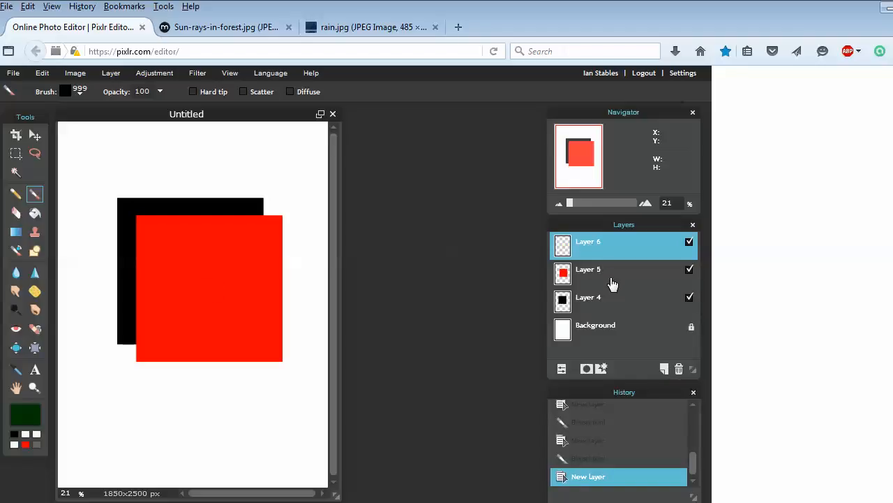
pyautogui.click(679, 370)
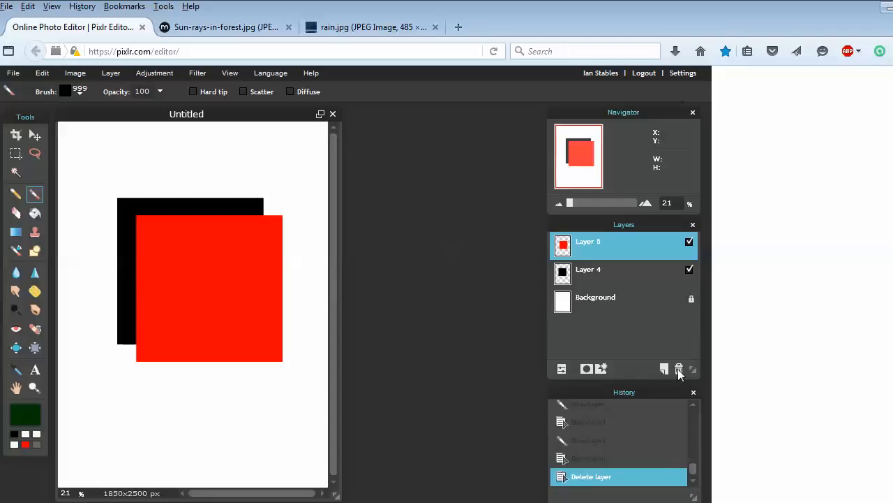
# Add a new layer directly above the black square's layer and move it to the top of the layer stack.
pyautogui.click(588, 279)
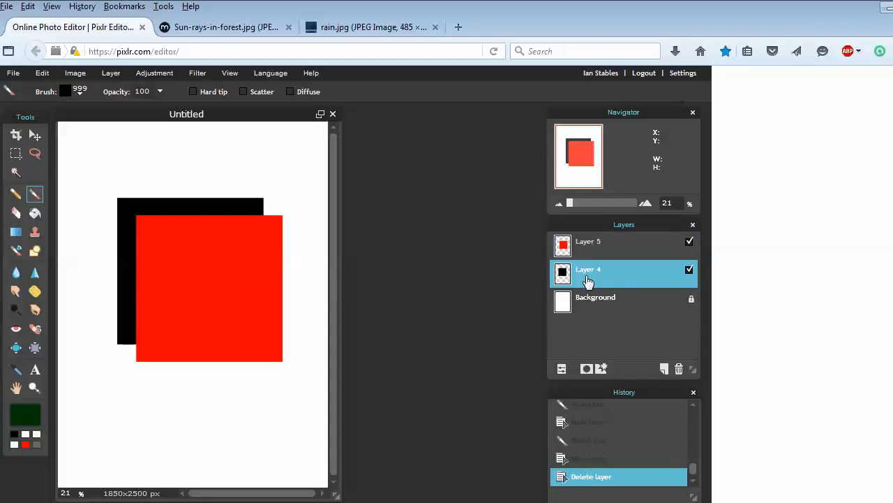
pyautogui.click(665, 368)
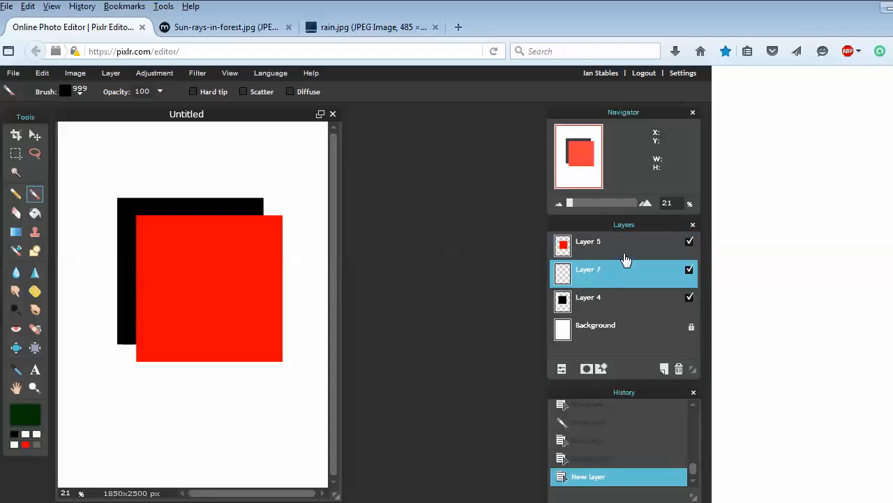
pyautogui.moveTo(629, 264)
pyautogui.mouseDown()
pyautogui.moveTo(632, 326)
pyautogui.moveTo(635, 251)
pyautogui.mouseUp()
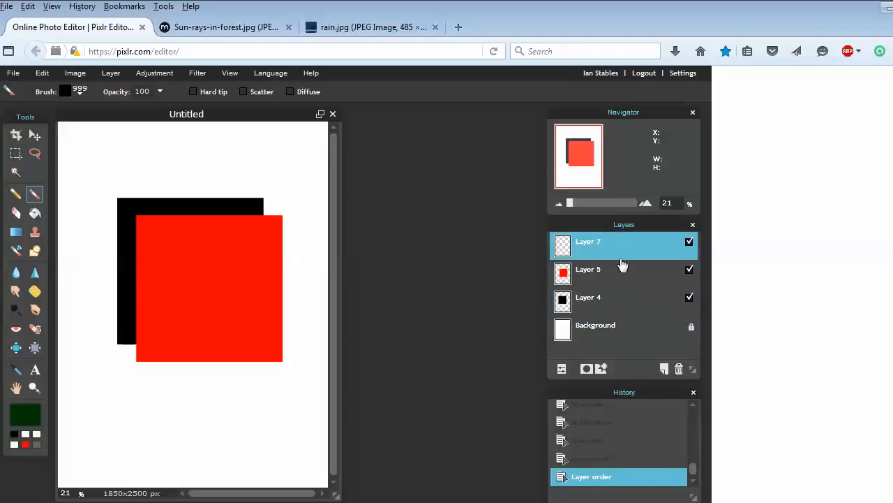
# Stamp a dark green square overlapping the red one and nudge it slightly up and right with the Move tool.
pyautogui.click(227, 307)
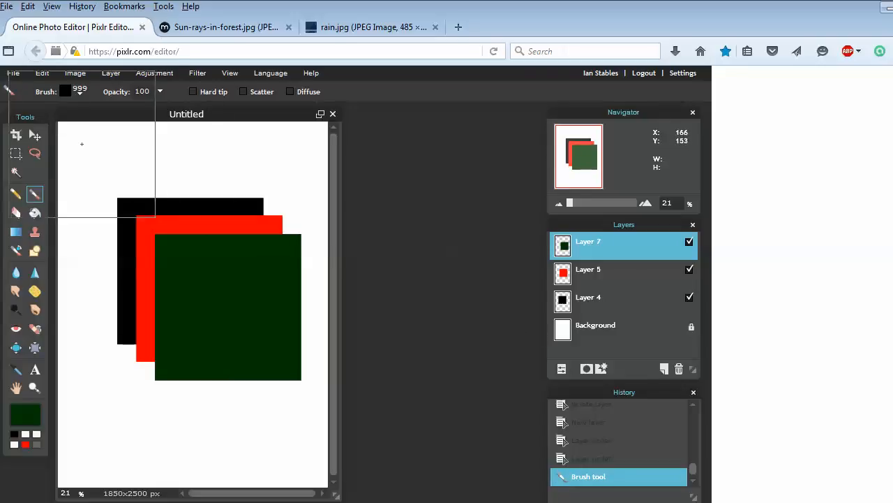
pyautogui.click(36, 140)
pyautogui.moveTo(269, 293)
pyautogui.mouseDown()
pyautogui.moveTo(240, 233)
pyautogui.moveTo(306, 211)
pyautogui.moveTo(283, 285)
pyautogui.moveTo(272, 291)
pyautogui.mouseUp()
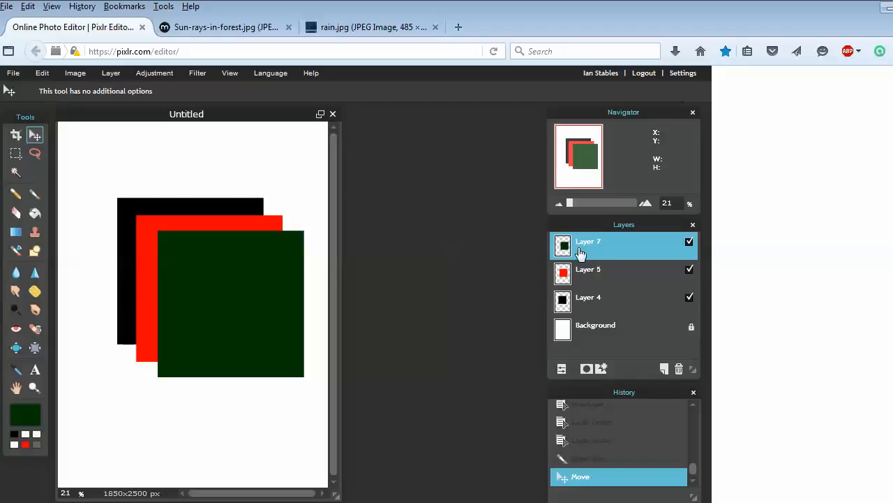
pyautogui.click(42, 72)
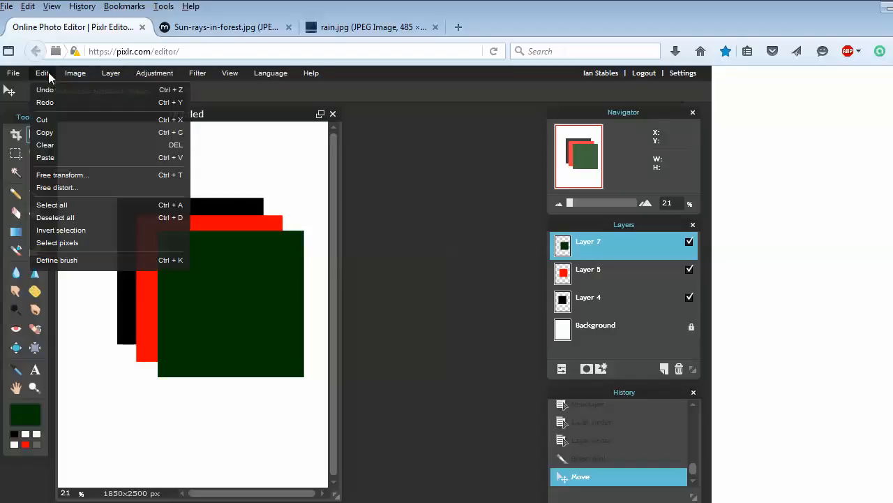
pyautogui.click(112, 178)
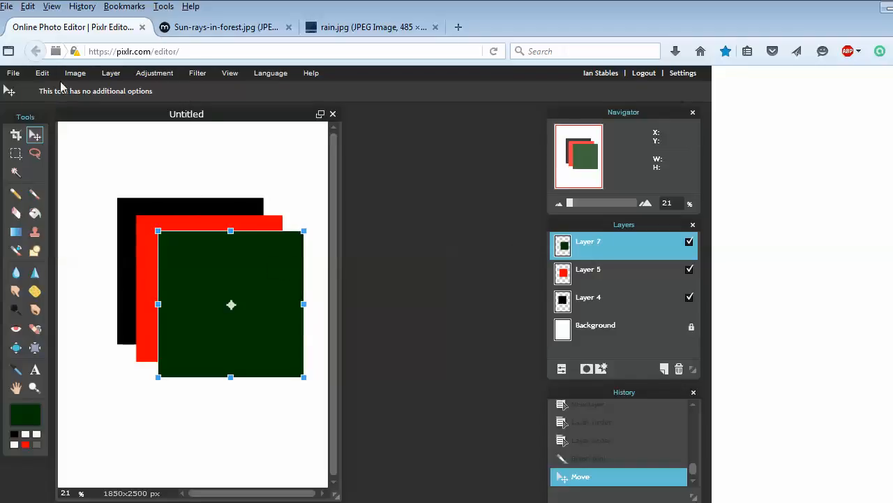
pyautogui.click(46, 73)
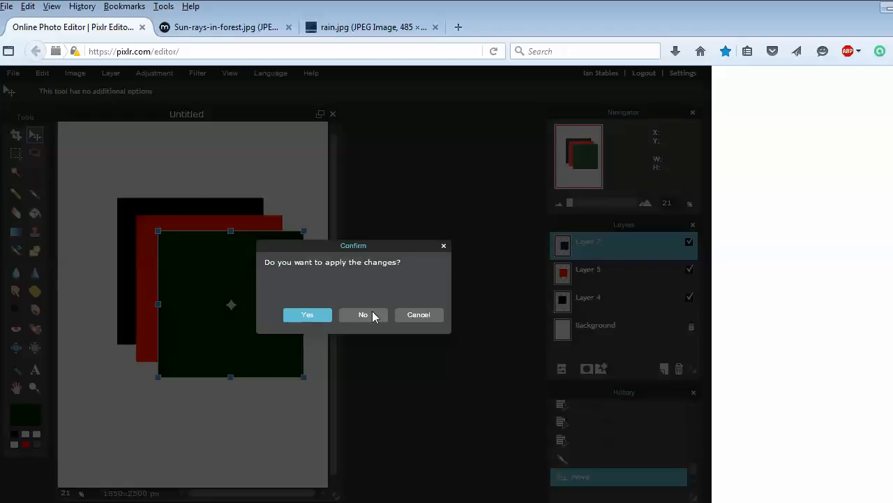
pyautogui.click(366, 314)
# Try Free distort on the dark green square by pulling its corners inward, and discard the distortion.
pyautogui.click(42, 72)
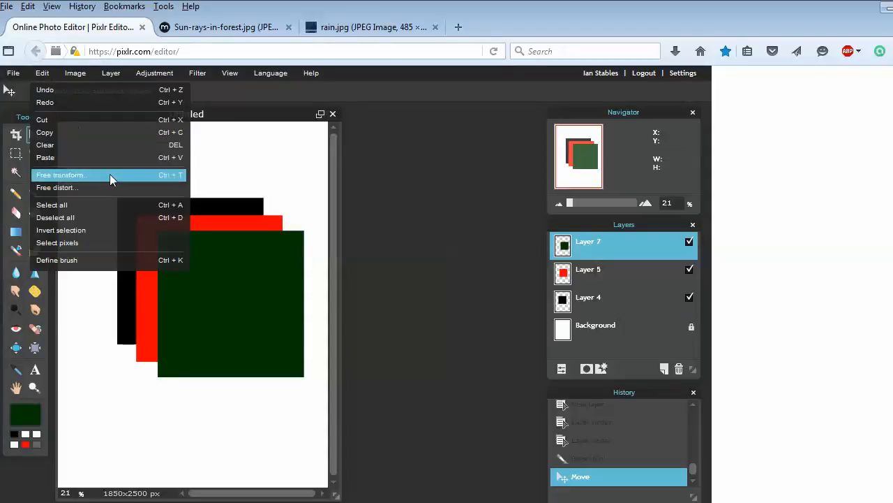
pyautogui.click(110, 187)
pyautogui.moveTo(160, 231); pyautogui.dragTo(201, 285)
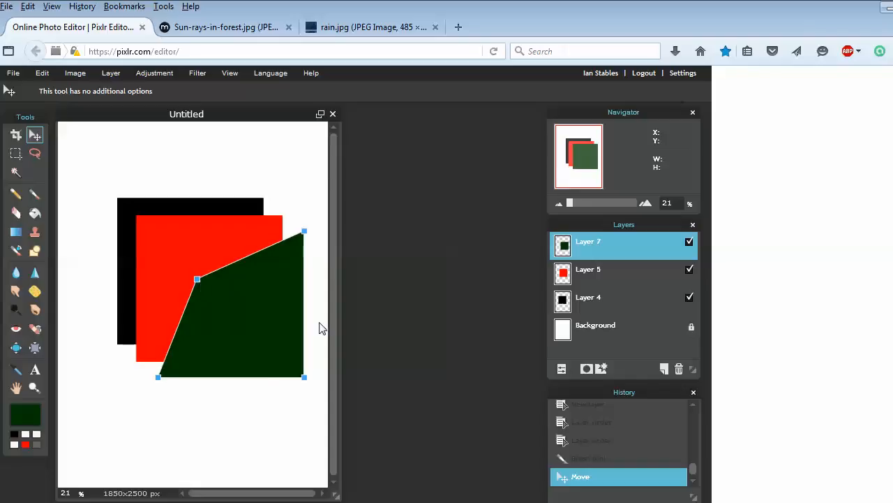
pyautogui.moveTo(304, 231); pyautogui.dragTo(298, 304)
pyautogui.moveTo(170, 378); pyautogui.dragTo(203, 262)
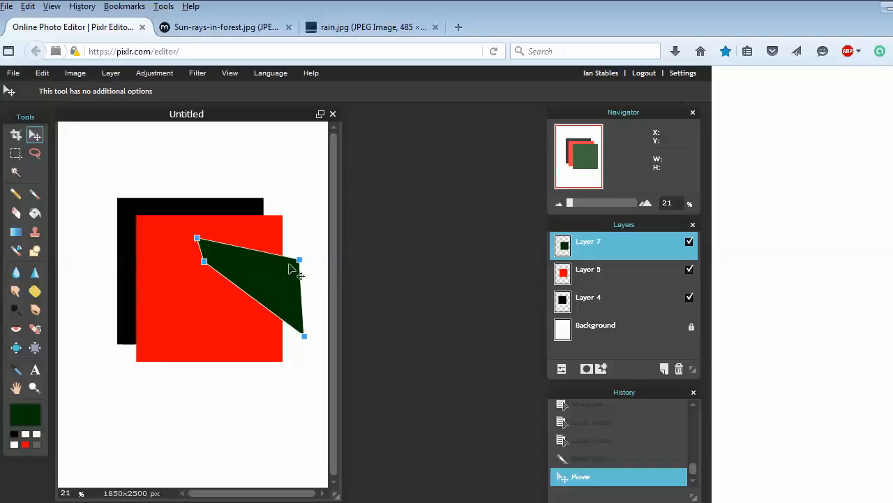
pyautogui.click(356, 264)
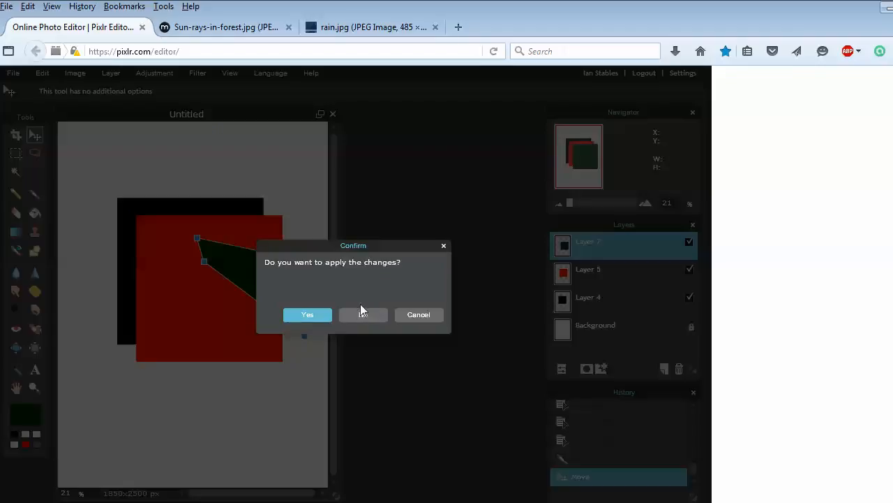
pyautogui.click(380, 314)
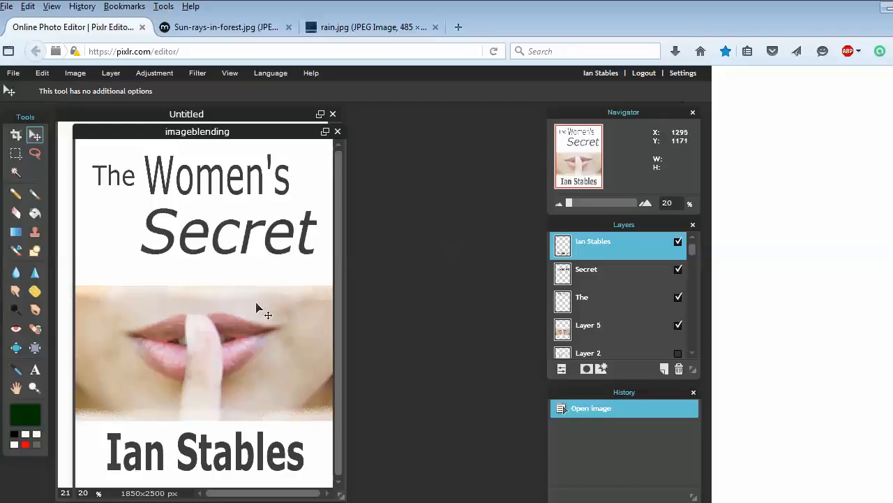
# Choose the soft round 200 px brush for the imageblending cover and increase its diameter to 490.
pyautogui.click(35, 193)
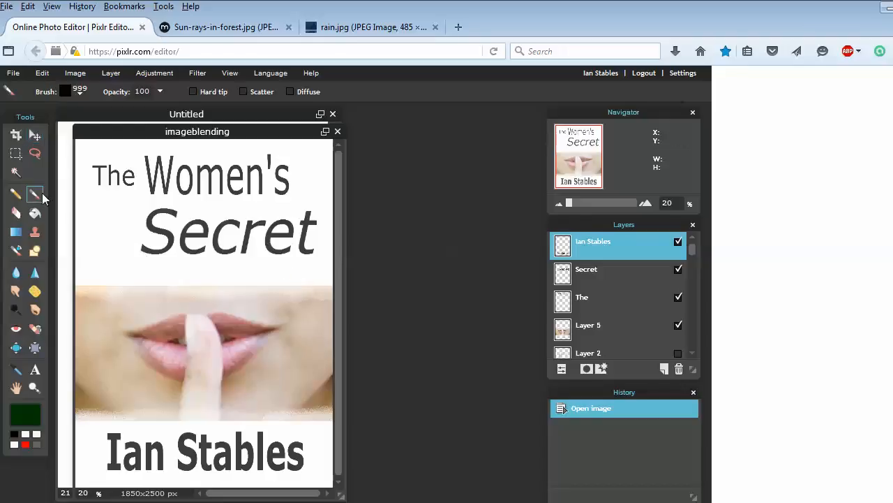
pyautogui.click(80, 94)
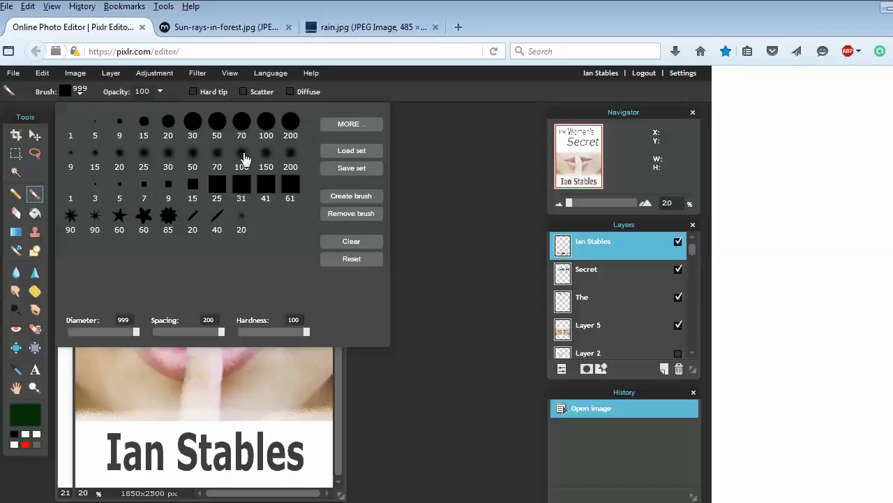
pyautogui.click(292, 158)
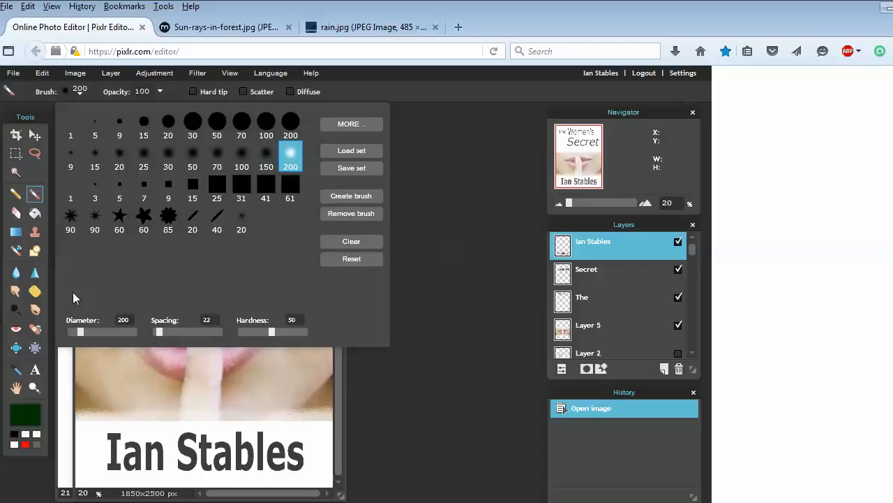
pyautogui.moveTo(80, 330); pyautogui.dragTo(99, 330)
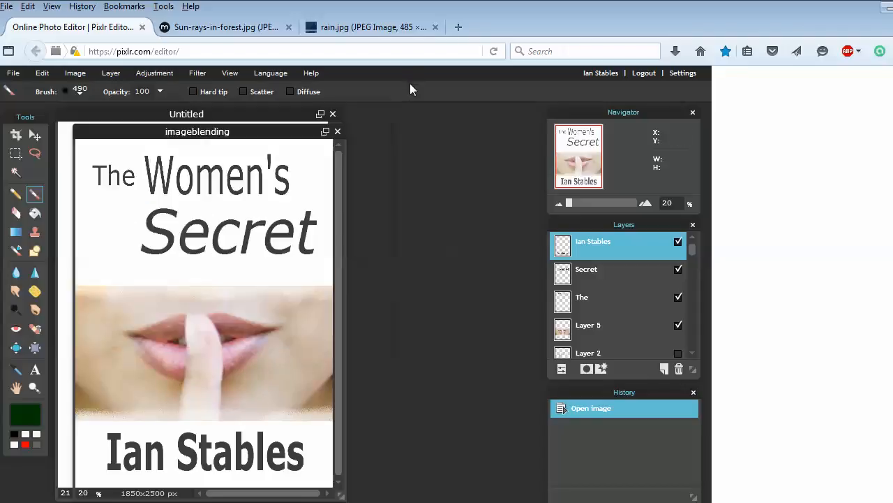
# Set the brush colour to white (ffffff) and select Layer 5, which holds the mouth photo.
pyautogui.click(28, 417)
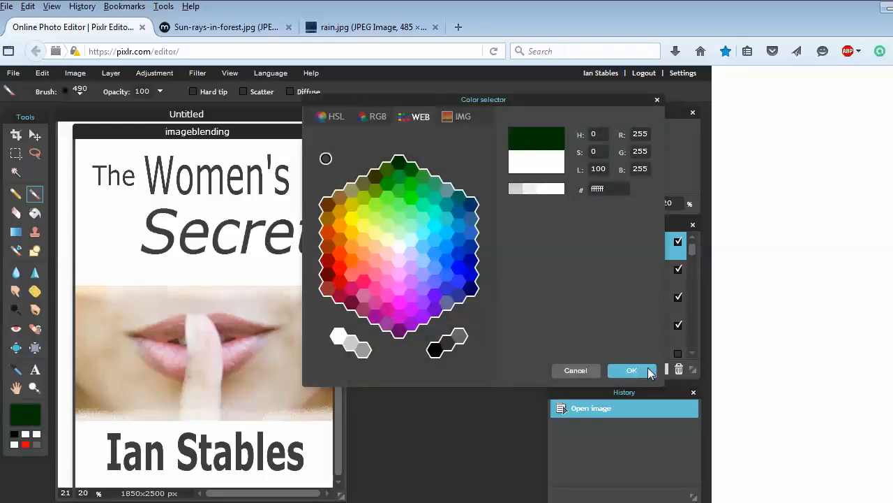
pyautogui.click(648, 369)
pyautogui.scroll(-2, 662, 301)
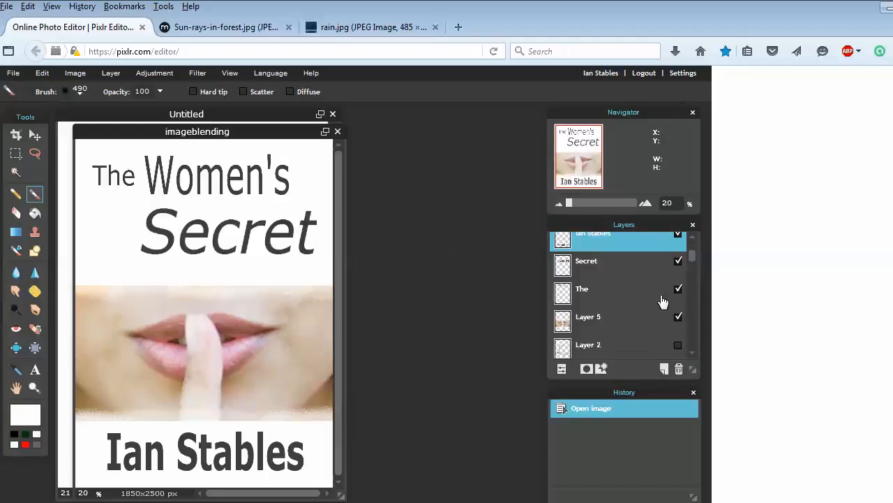
pyautogui.click(642, 319)
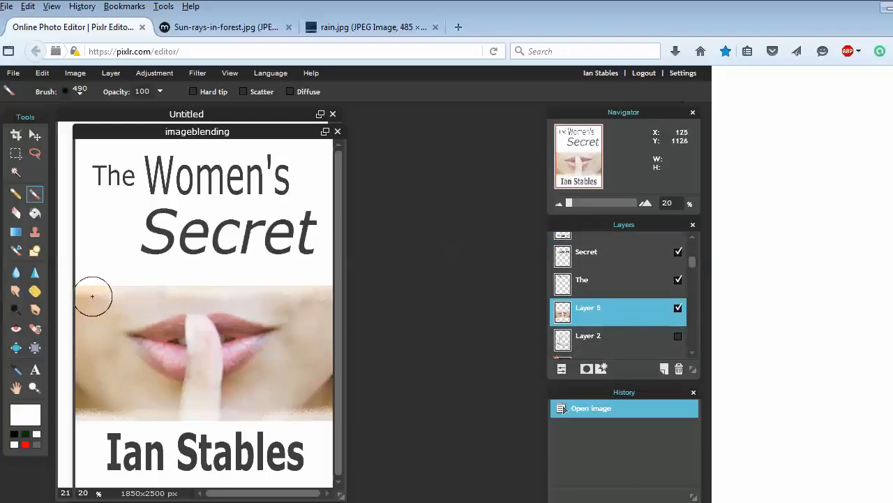
# Try a white brush stroke at 100 opacity along the left part of the photo's upper edge and revert it.
pyautogui.moveTo(90, 296); pyautogui.dragTo(126, 293)
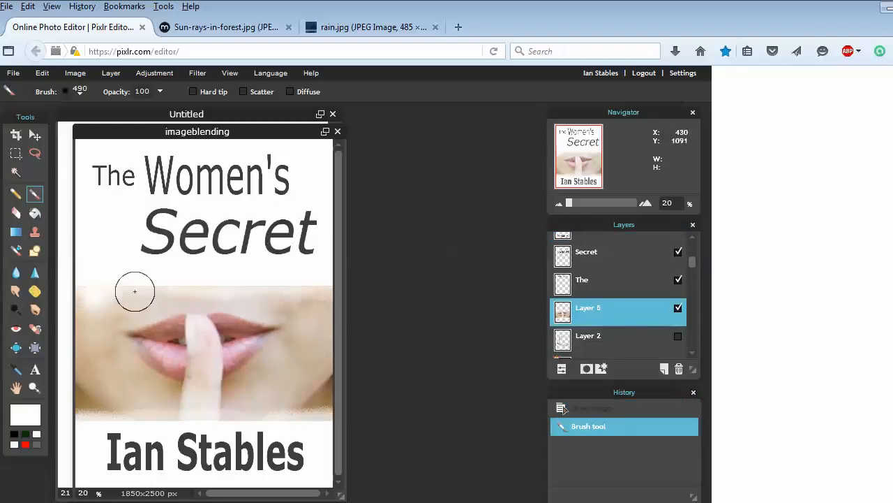
pyautogui.click(602, 408)
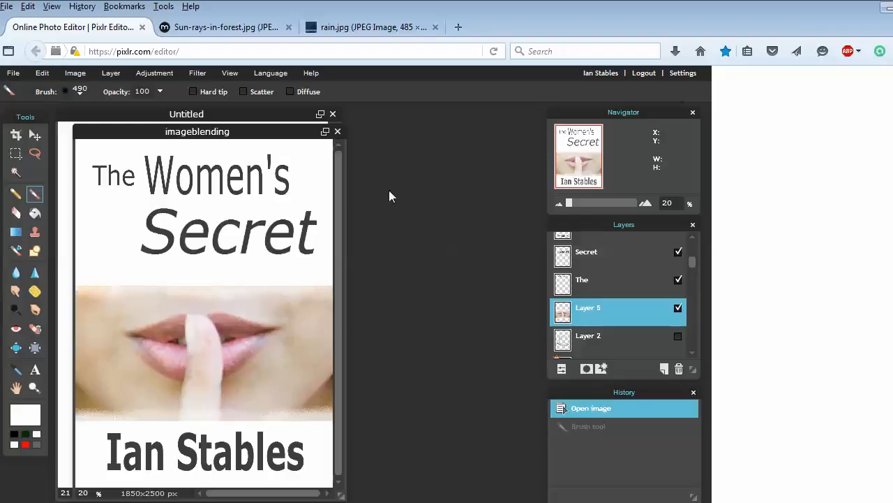
# Lower the brush opacity to 53 and fade the photo's upper edge into the white background from left to right.
pyautogui.click(160, 91)
pyautogui.moveTo(162, 115); pyautogui.dragTo(135, 115)
pyautogui.click(94, 297)
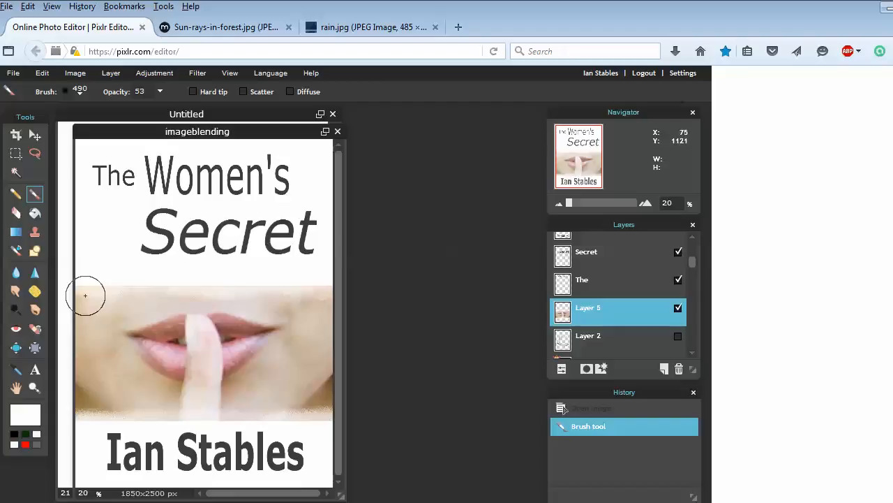
pyautogui.click(82, 295)
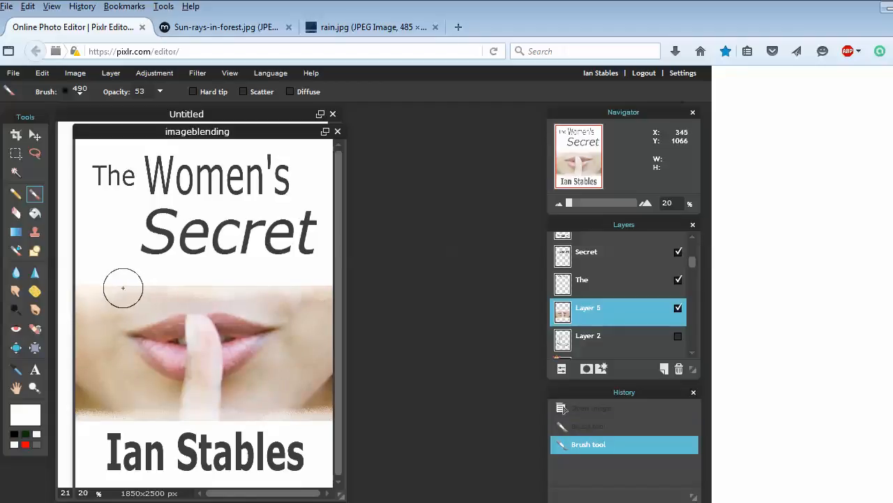
pyautogui.moveTo(124, 291); pyautogui.dragTo(318, 290)
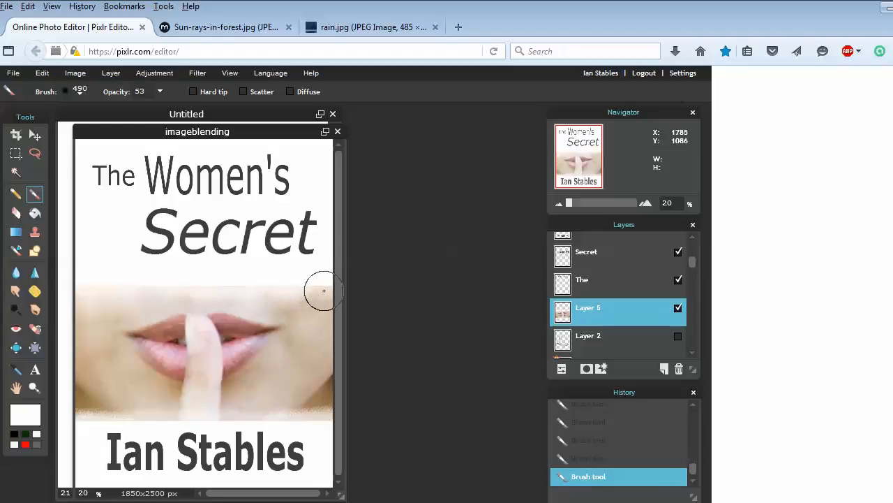
# Fade the photo's lower edge into the white background with white dabs from right to left.
pyautogui.click(319, 412)
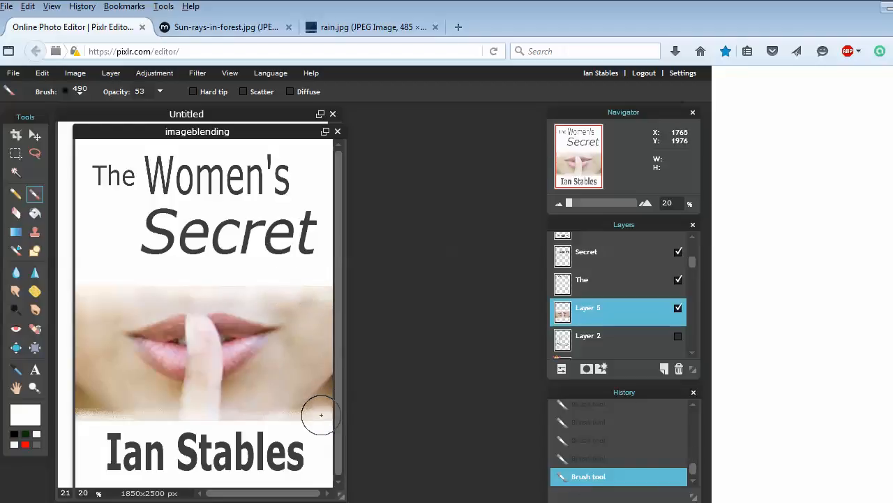
pyautogui.click(297, 417)
pyautogui.click(264, 418)
pyautogui.click(233, 419)
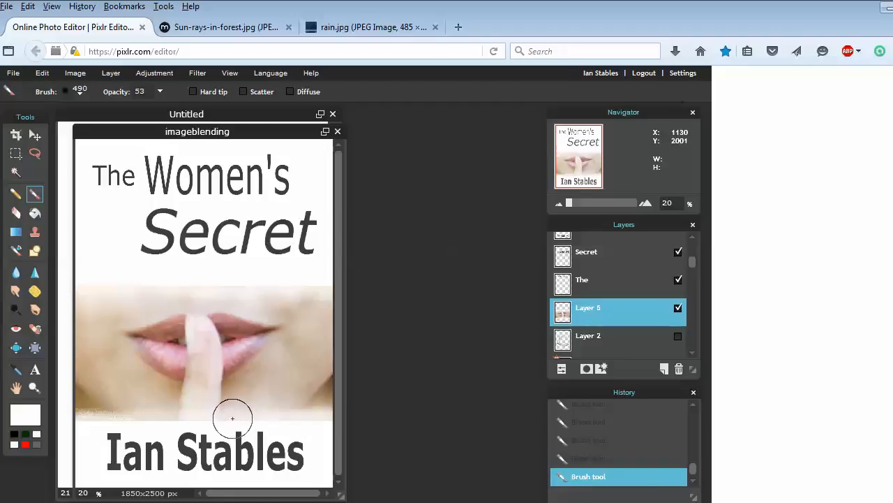
pyautogui.click(158, 418)
pyautogui.click(128, 408)
pyautogui.click(105, 411)
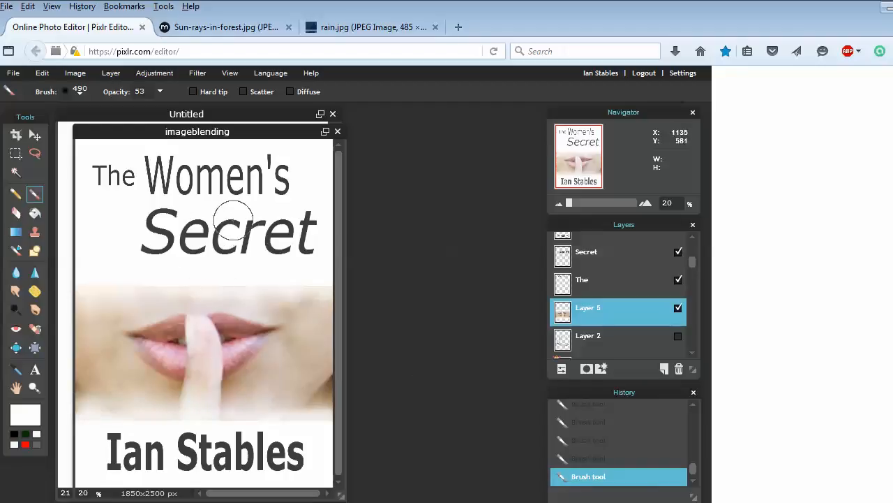
# Close the imageblending cover and look over the available brush presets with the blank Untitled document open.
pyautogui.click(338, 131)
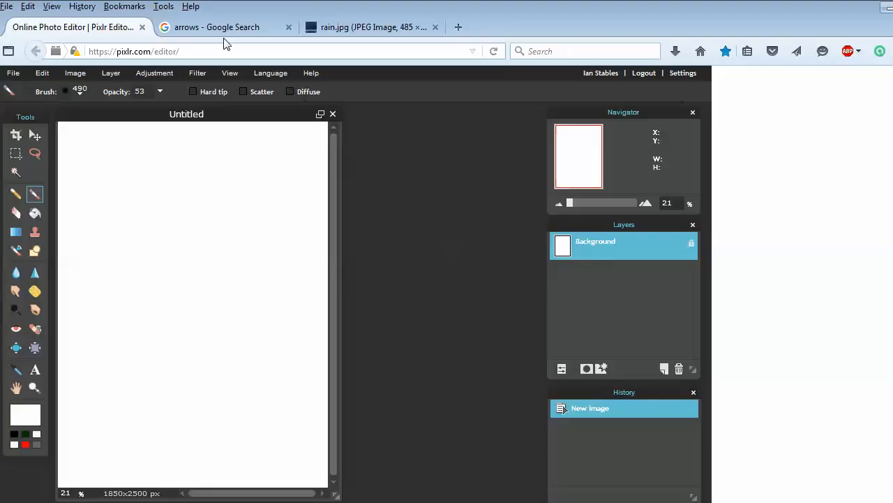
pyautogui.click(81, 92)
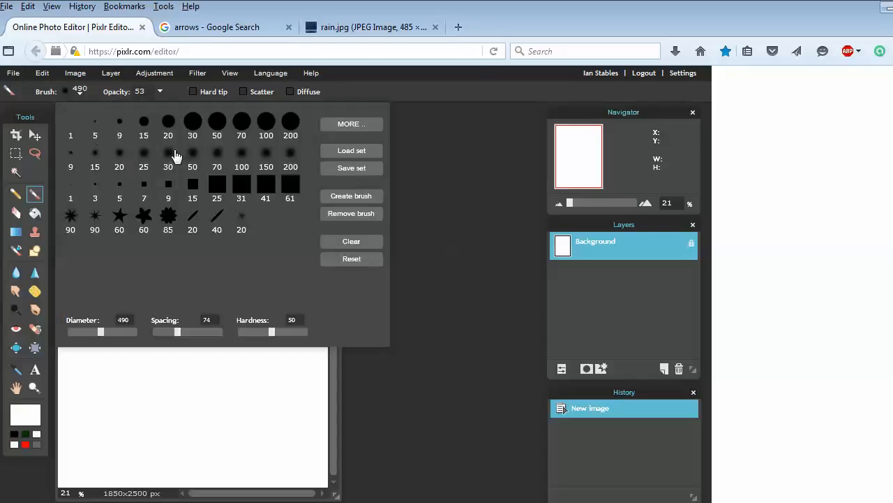
pyautogui.click(383, 83)
# Switch to the arrows image search, open the black outlined right arrow at full size and copy its image address.
pyautogui.click(246, 28)
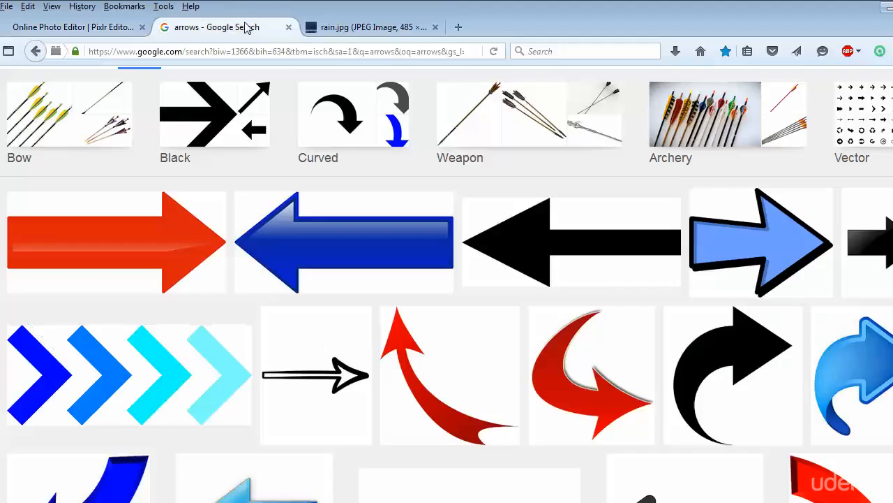
pyautogui.scroll(2, 414, 187)
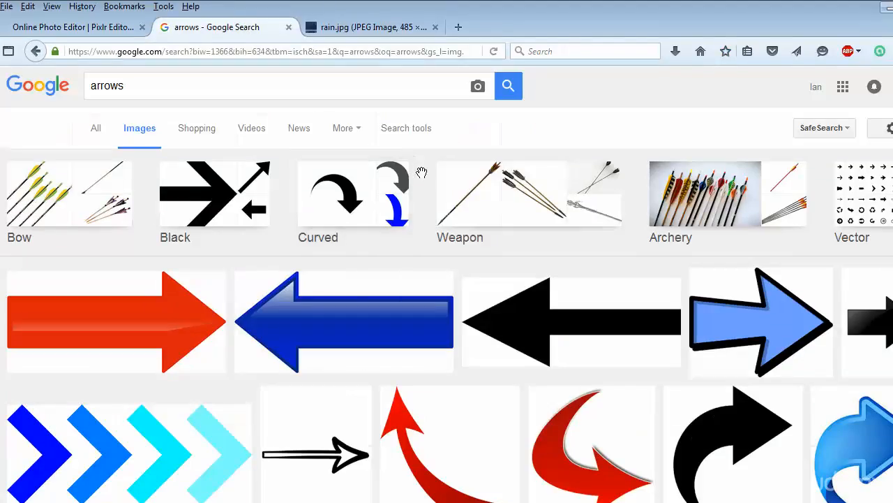
pyautogui.scroll(-6, 466, 193)
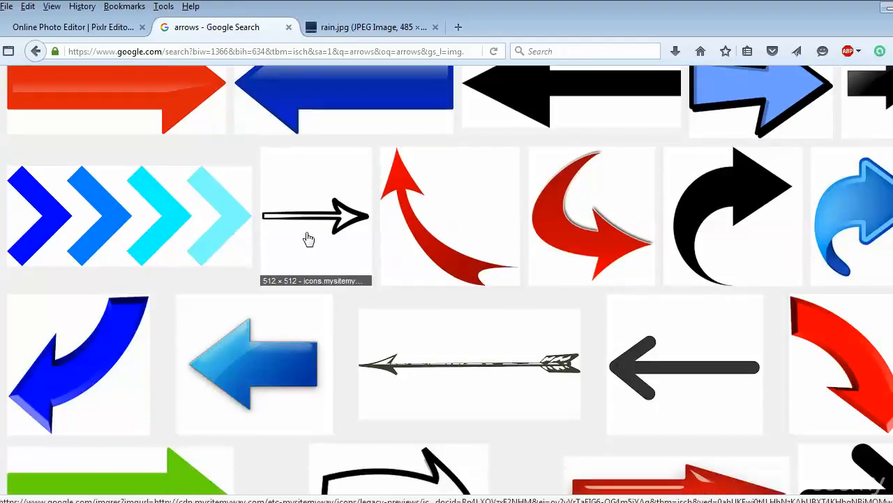
pyautogui.click(308, 239)
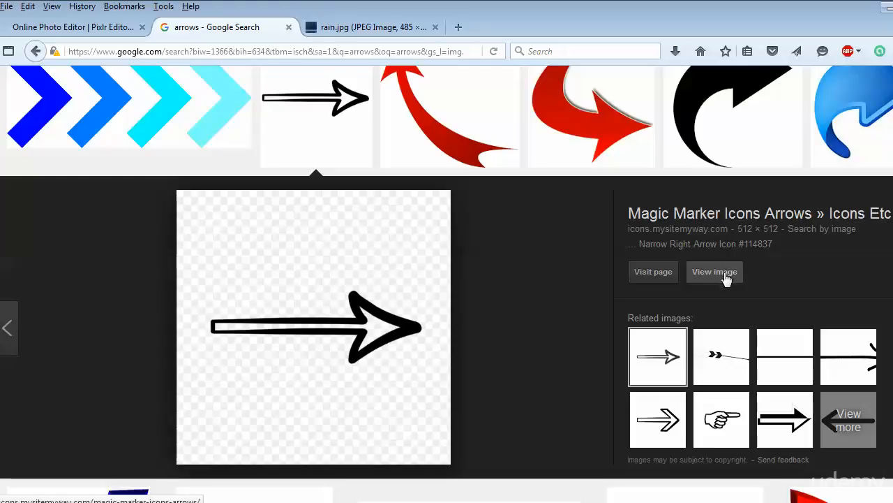
pyautogui.click(726, 278)
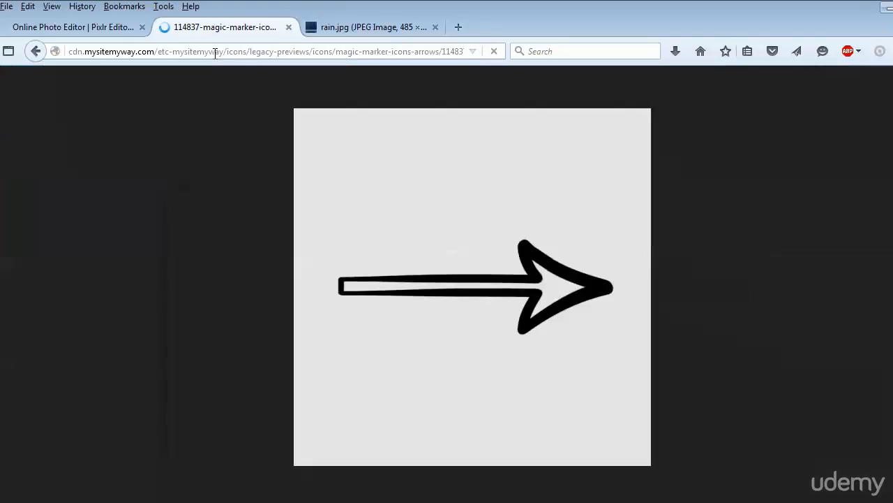
pyautogui.click(237, 53)
pyautogui.rightClick(240, 49)
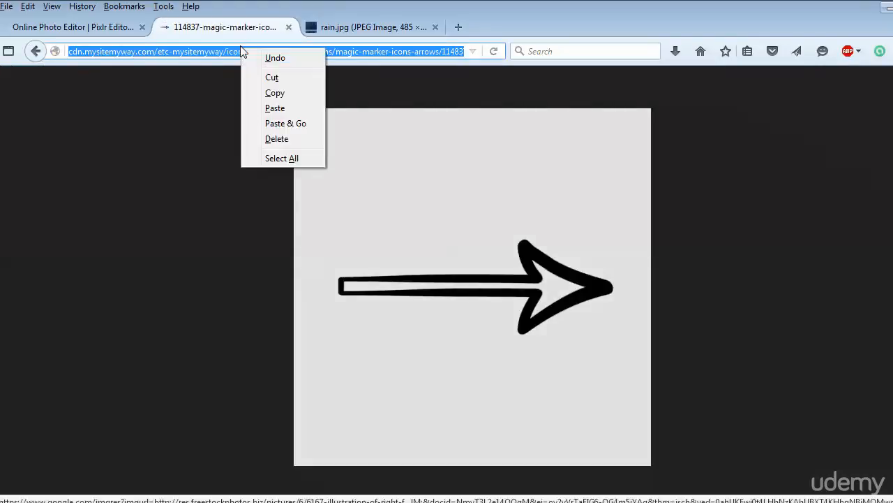
pyautogui.click(287, 89)
# Return to the Pixlr editor and add the arrow to the Untitled document as a layer from the copied image URL.
pyautogui.click(109, 29)
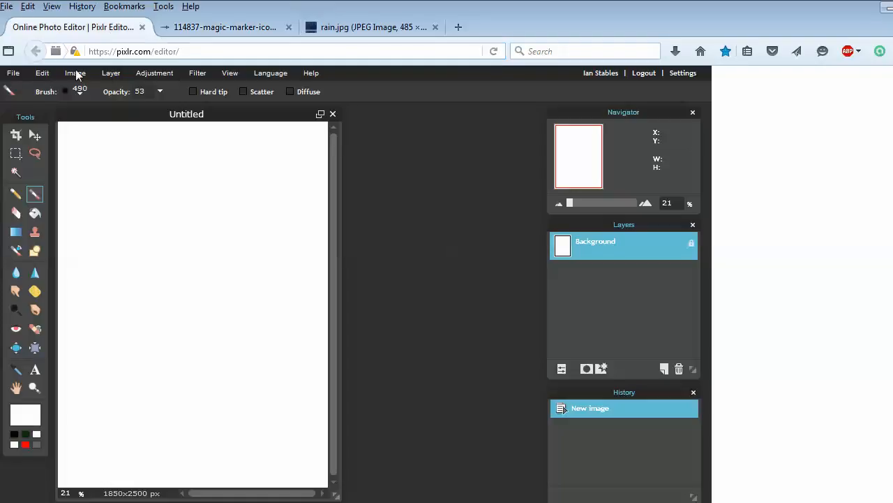
pyautogui.click(113, 73)
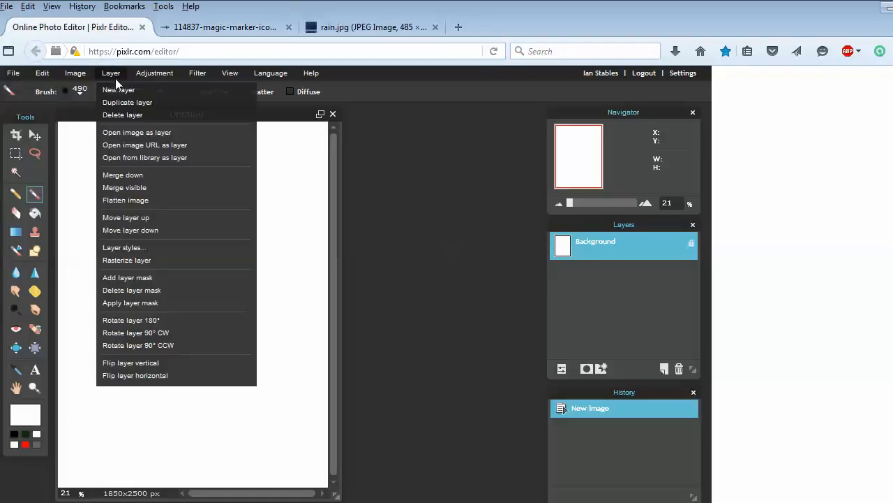
pyautogui.click(185, 146)
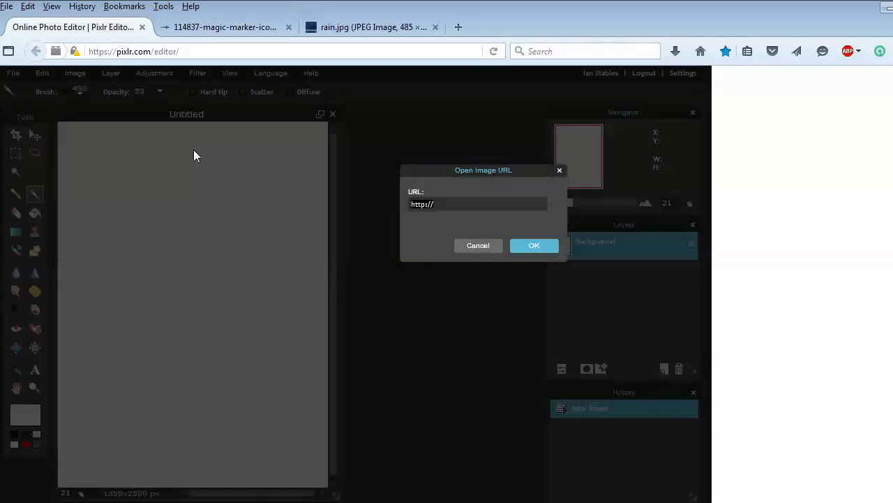
pyautogui.hotkey('ctrl', 'v')
pyautogui.press('Return')
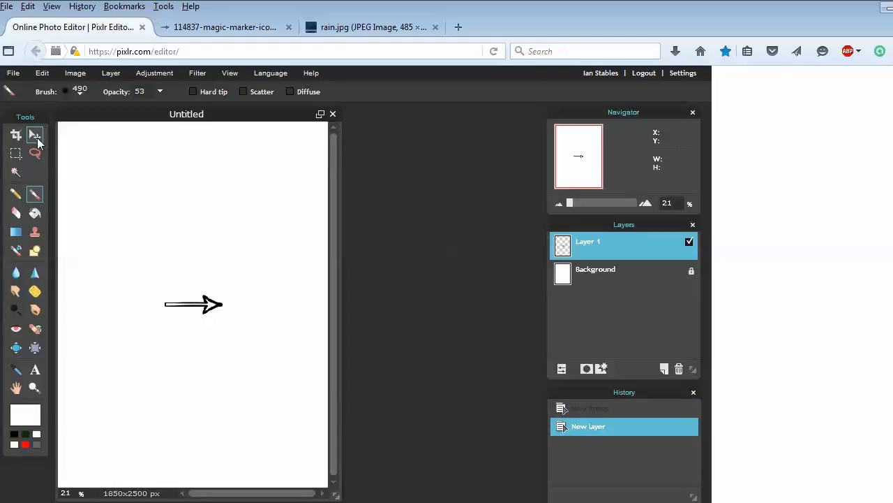
# Select the pixels of the arrow on Layer 1.
pyautogui.click(35, 135)
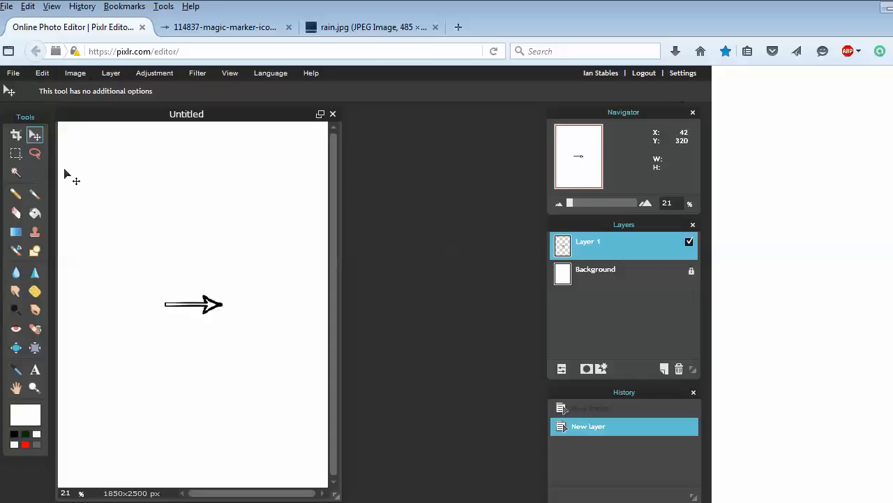
pyautogui.click(15, 153)
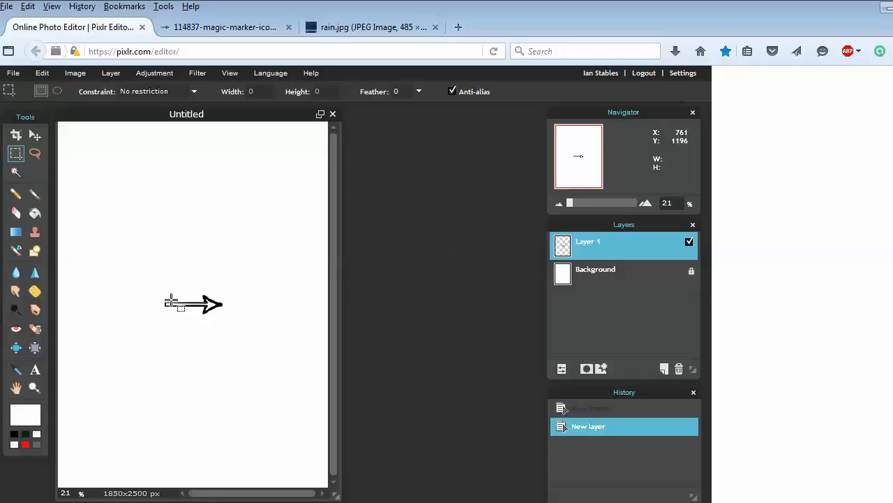
pyautogui.click(46, 74)
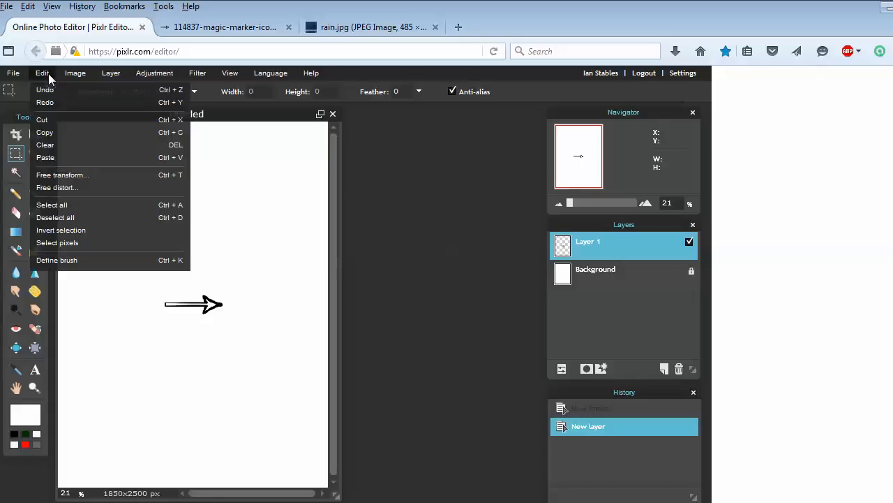
pyautogui.click(97, 242)
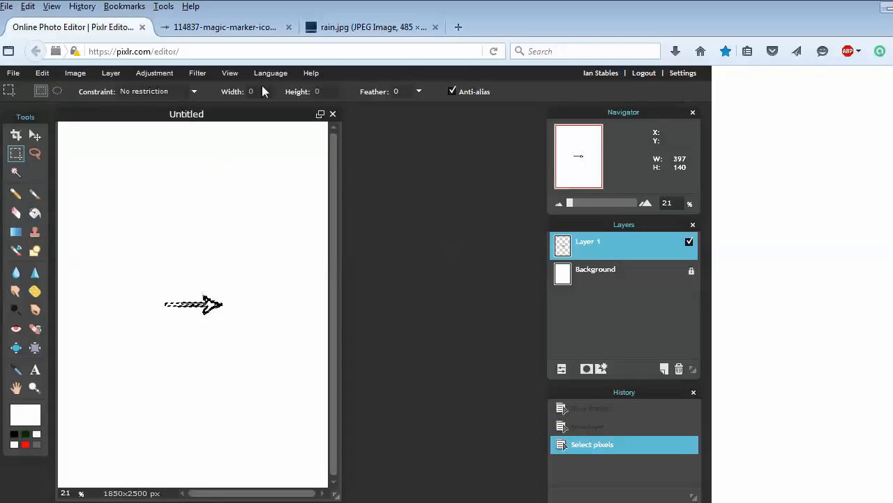
# Check the file extension at the end of the arrow image's web address and return to the Pixlr editor.
pyautogui.click(243, 32)
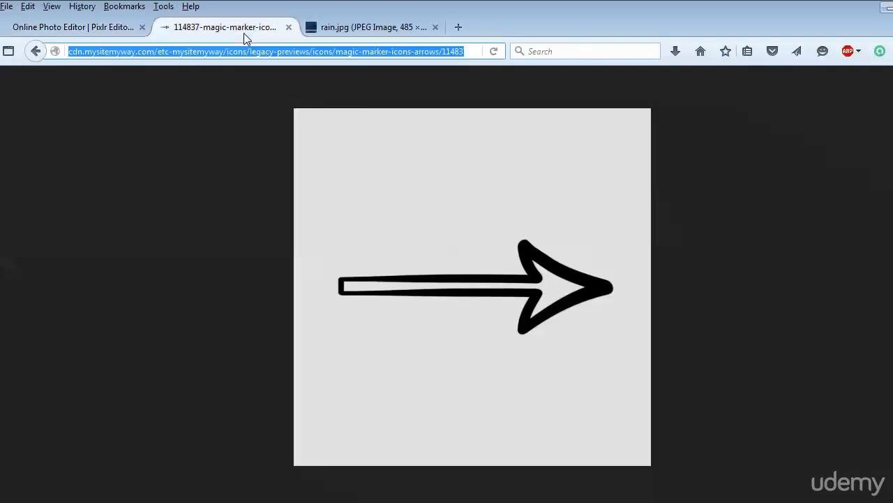
pyautogui.click(445, 51)
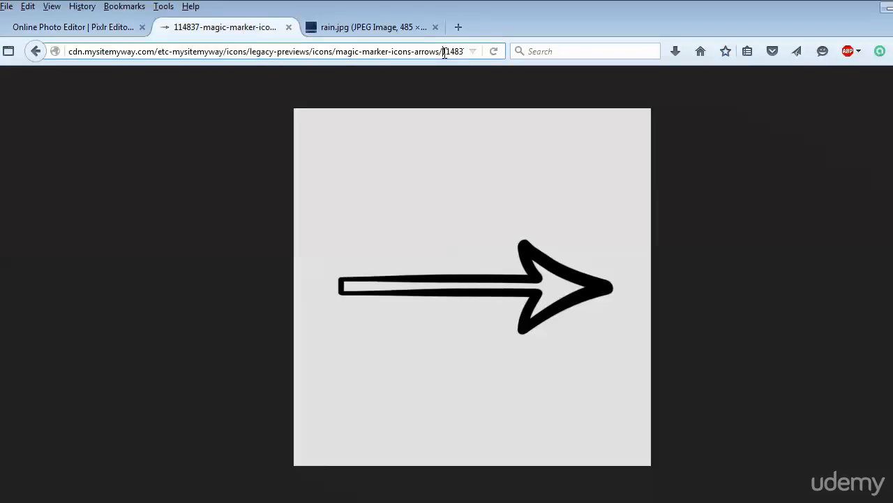
pyautogui.press('End')
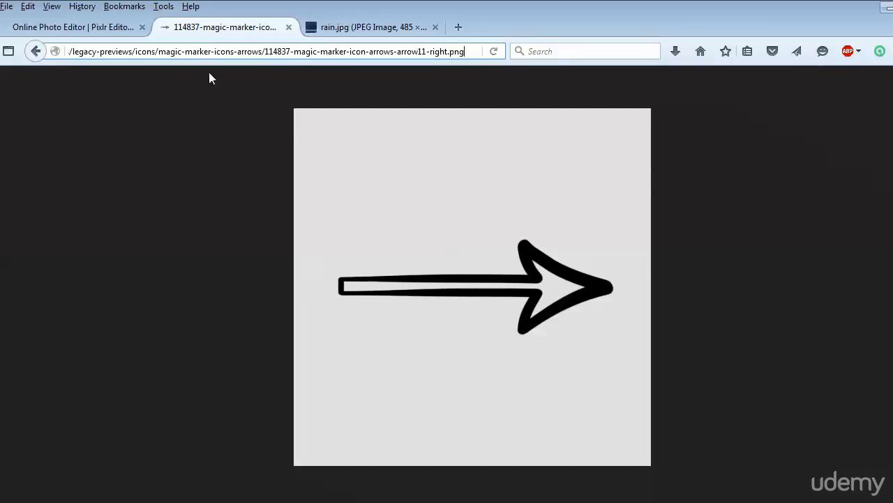
pyautogui.click(91, 28)
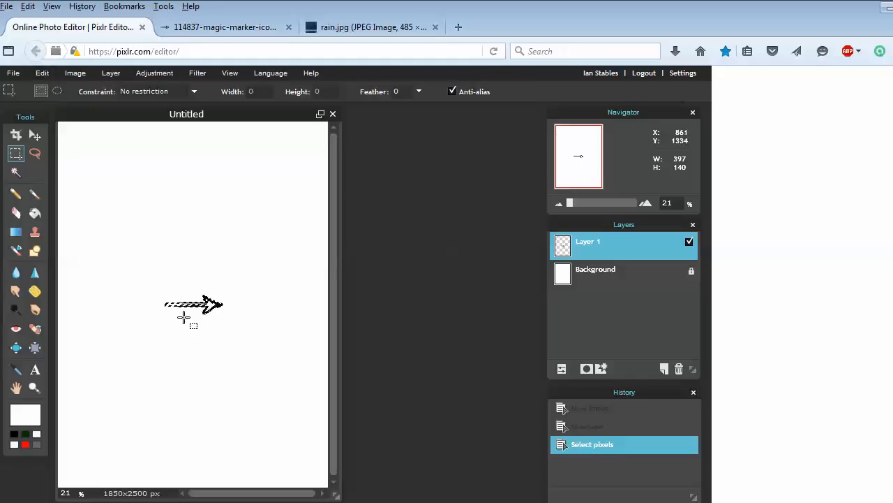
# Define a brush from the selected arrow pixels and deselect everything.
pyautogui.click(42, 73)
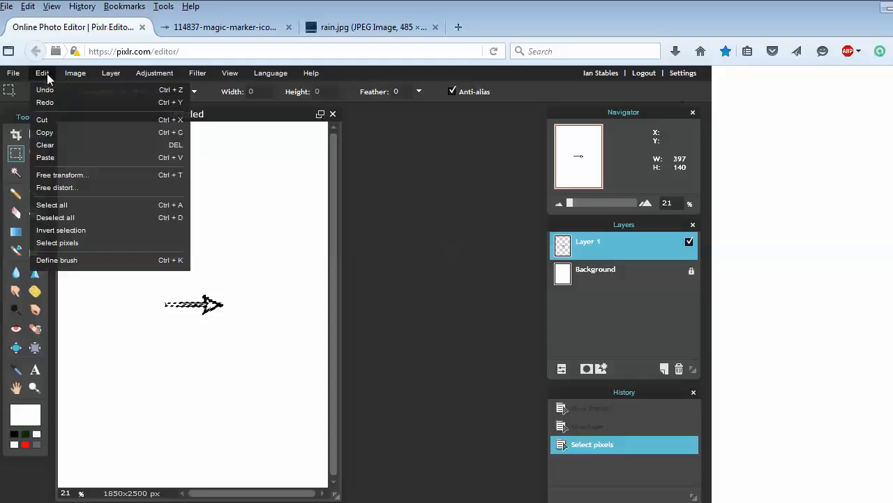
pyautogui.click(108, 261)
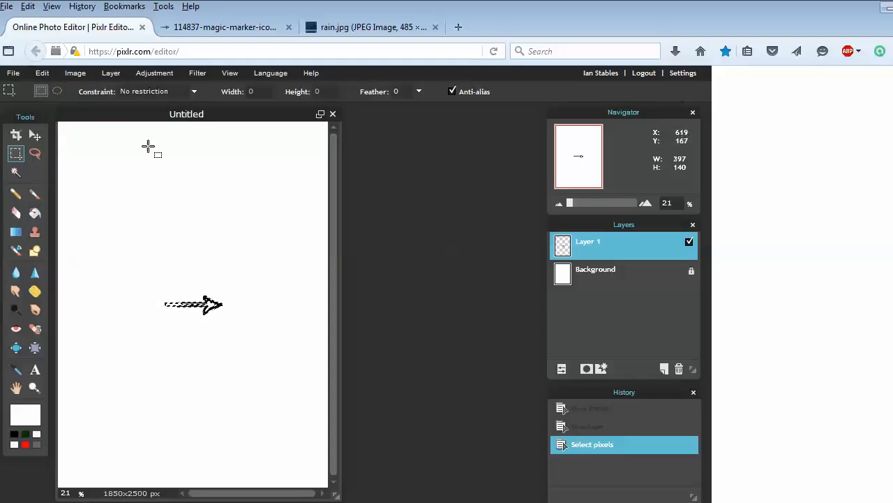
pyautogui.click(50, 74)
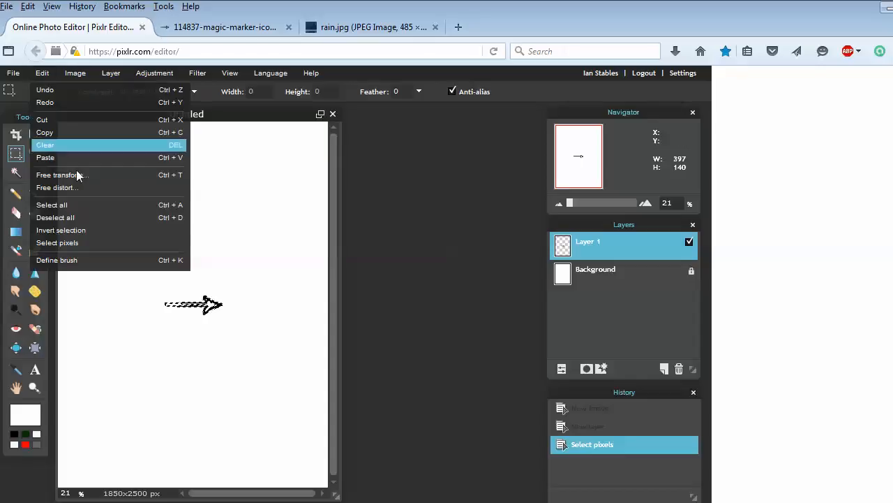
pyautogui.click(89, 219)
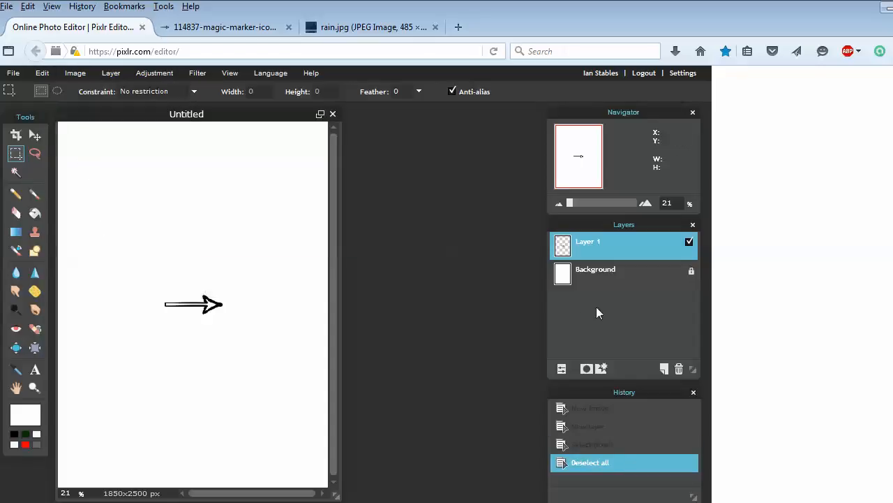
# Choose the custom arrow tip for the Brush tool and set its diameter to 769.
pyautogui.press('alt')
pyautogui.click(36, 195)
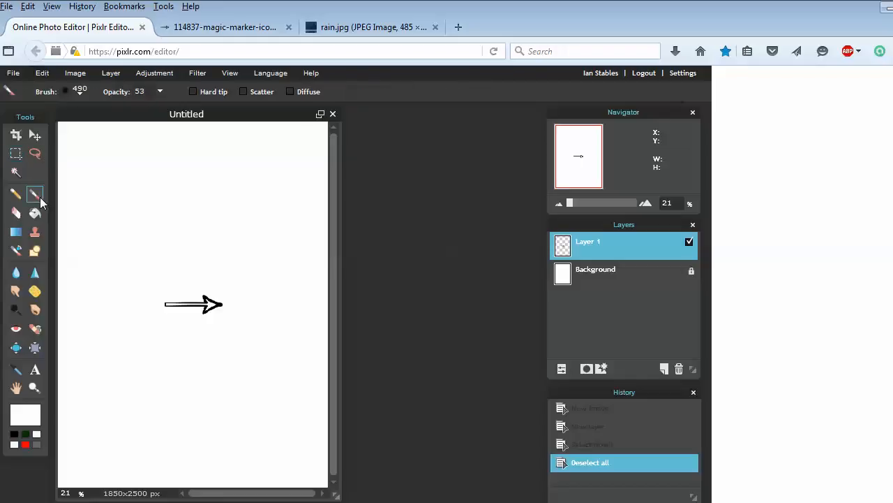
pyautogui.click(77, 93)
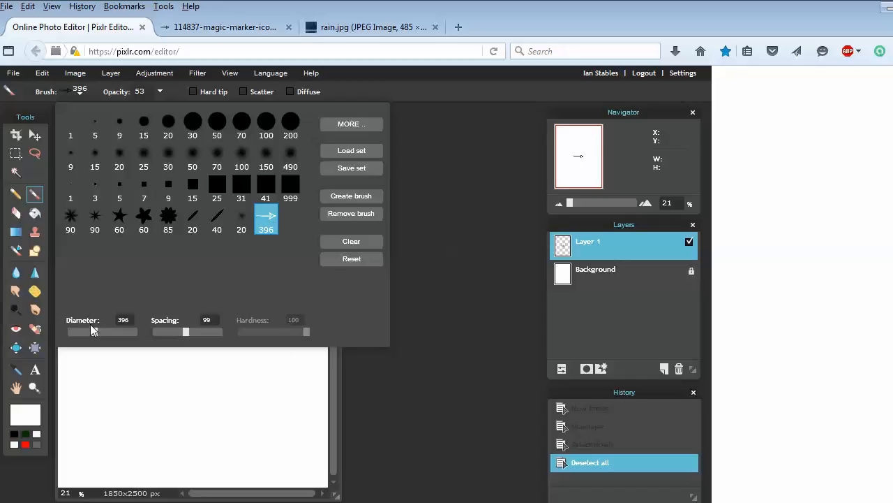
pyautogui.moveTo(95, 331); pyautogui.dragTo(122, 332)
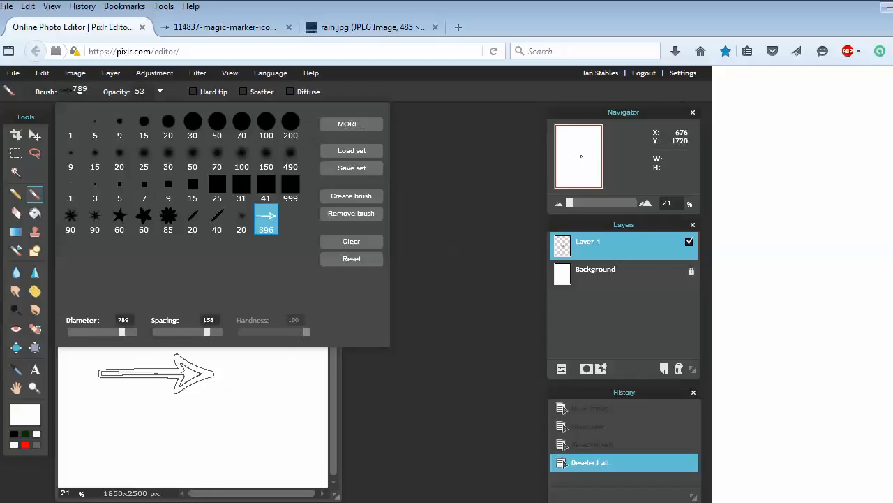
pyautogui.moveTo(101, 331); pyautogui.dragTo(86, 330)
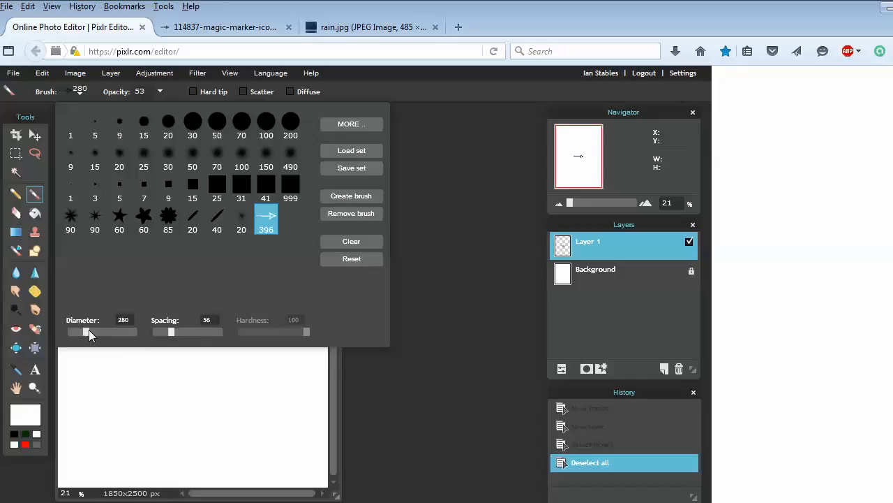
pyautogui.moveTo(115, 332); pyautogui.dragTo(121, 332)
# Set the brush colour to blue 0033cc and stamp one arrow above and one below the black arrow on Layer 1.
pyautogui.click(20, 417)
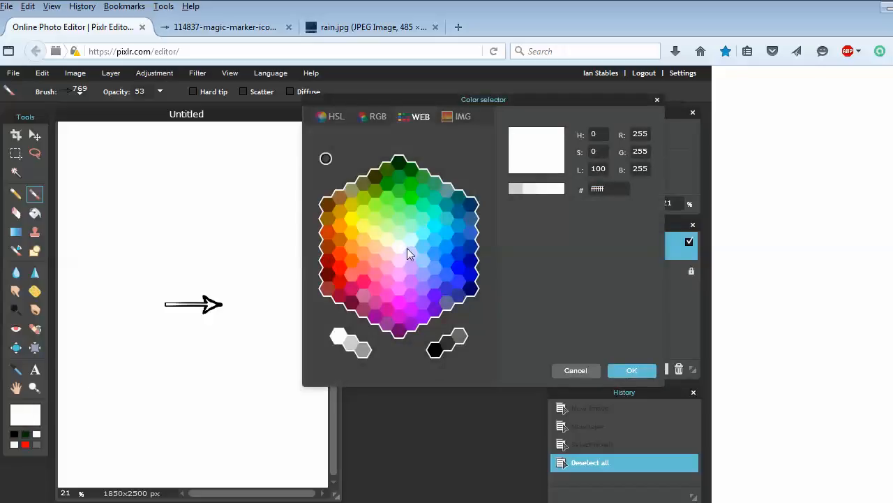
pyautogui.click(460, 270)
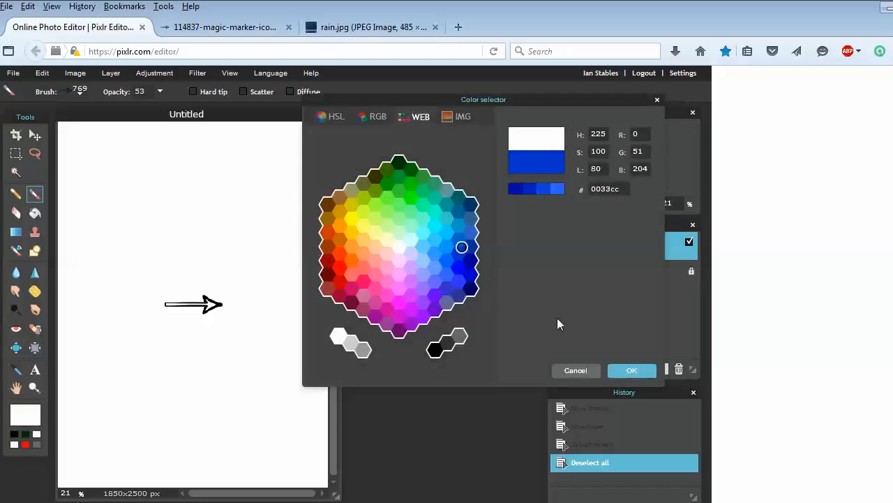
pyautogui.click(626, 370)
pyautogui.click(205, 228)
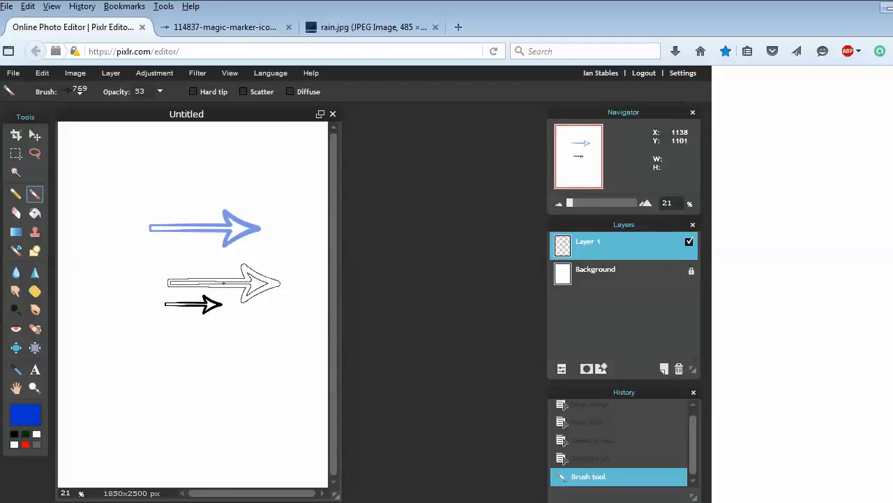
pyautogui.click(178, 362)
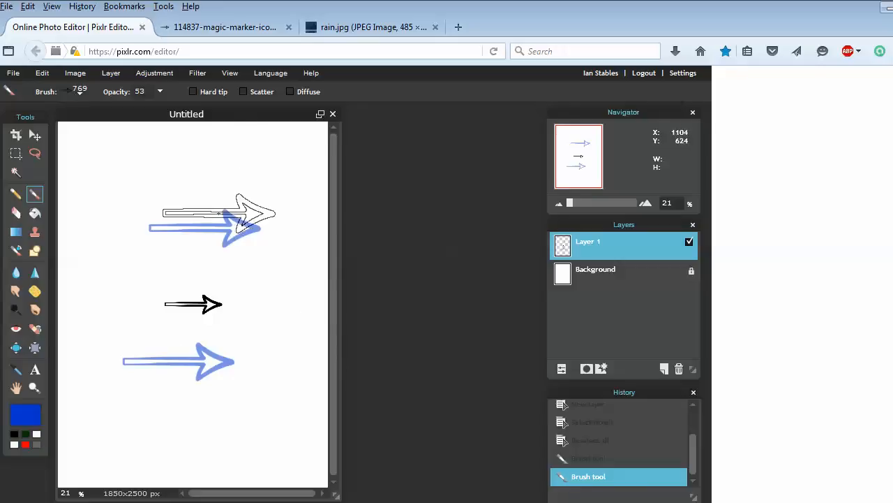
# Raise the brush opacity to 100 and stamp four more blue arrows around the canvas.
pyautogui.click(160, 91)
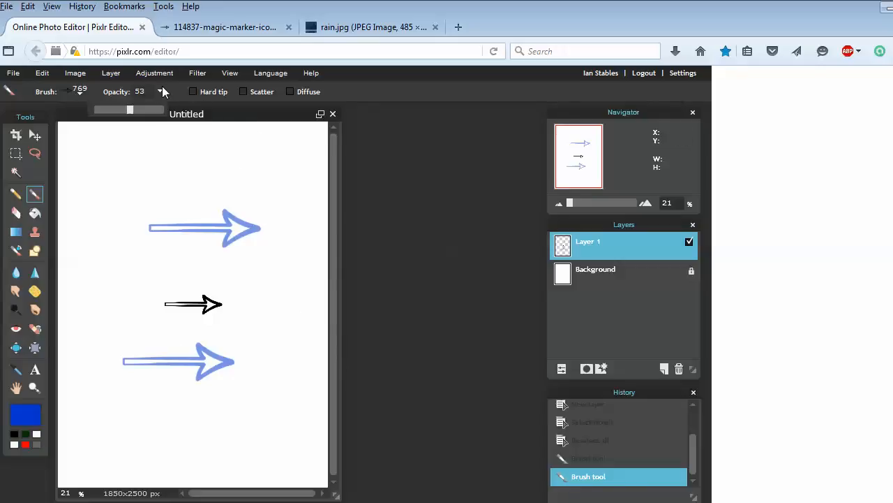
pyautogui.moveTo(138, 112); pyautogui.dragTo(164, 112)
pyautogui.click(163, 161)
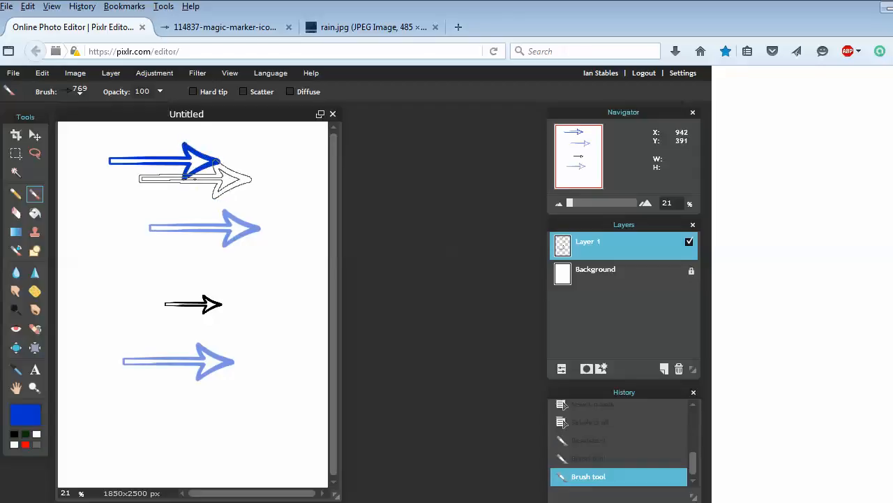
pyautogui.click(156, 263)
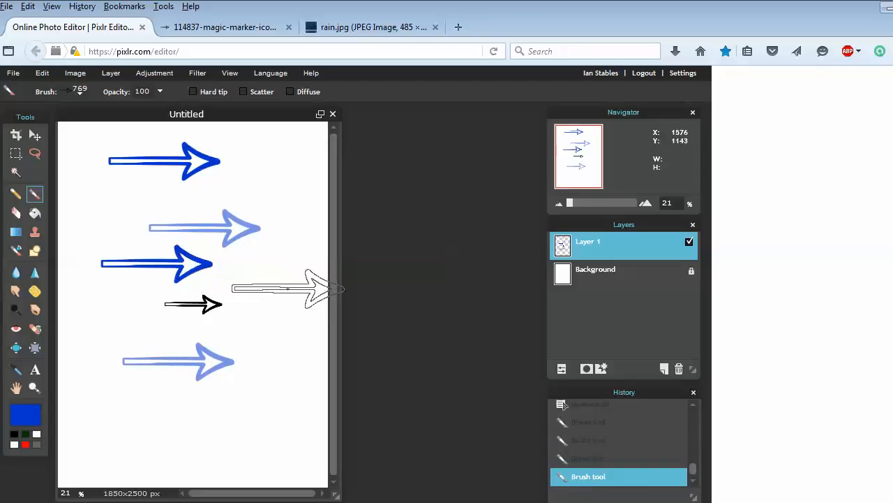
pyautogui.click(261, 293)
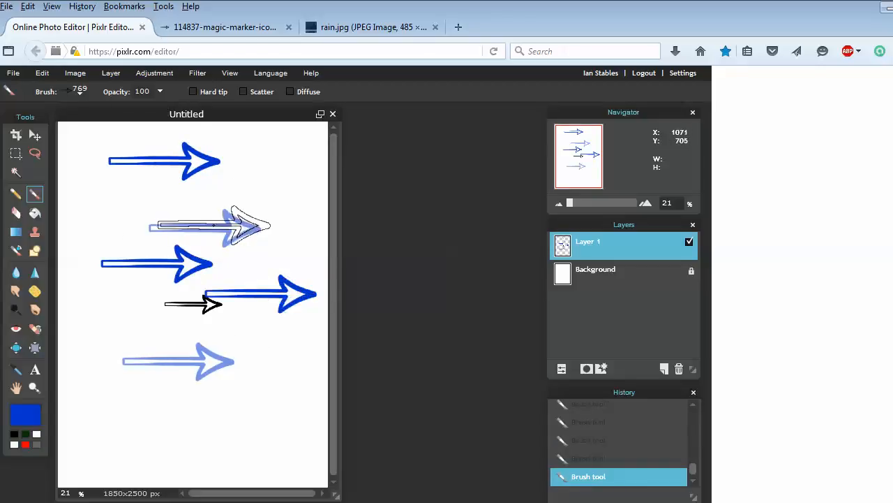
pyautogui.click(145, 194)
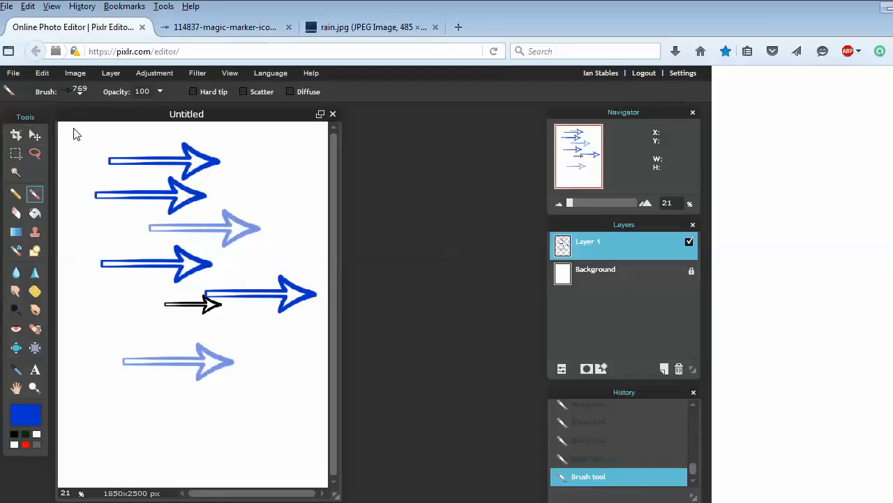
# Copy the web address of the rain.jpg image and return to the Pixlr editor.
pyautogui.click(261, 24)
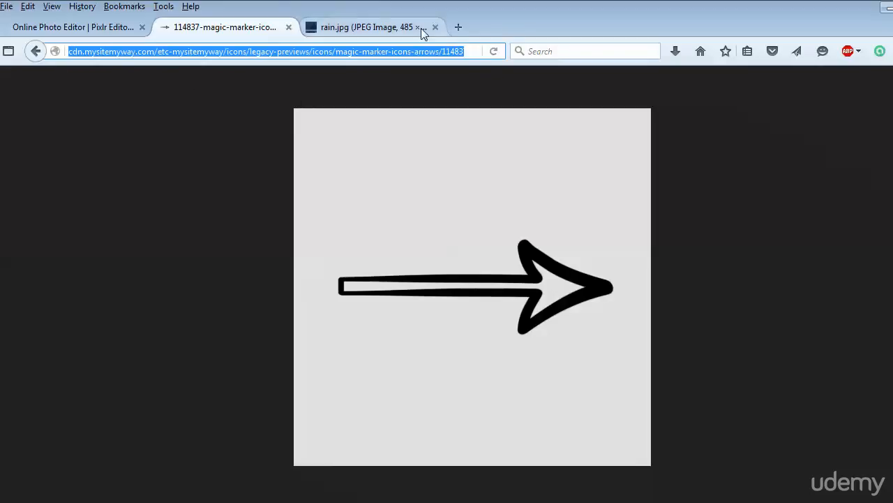
pyautogui.click(403, 32)
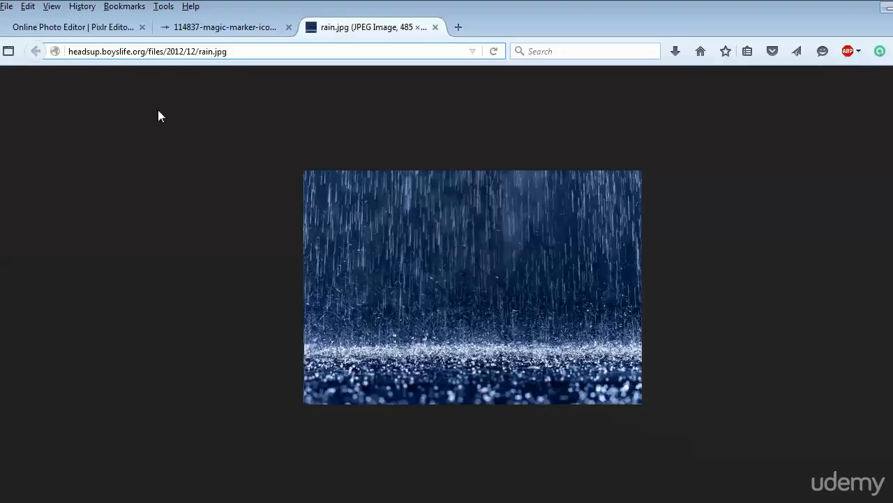
pyautogui.click(175, 87)
pyautogui.click(190, 51)
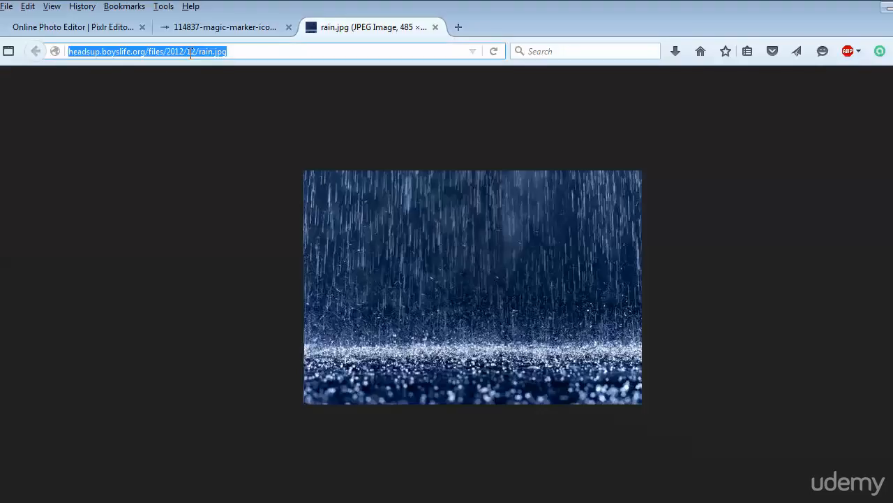
pyautogui.rightClick(191, 51)
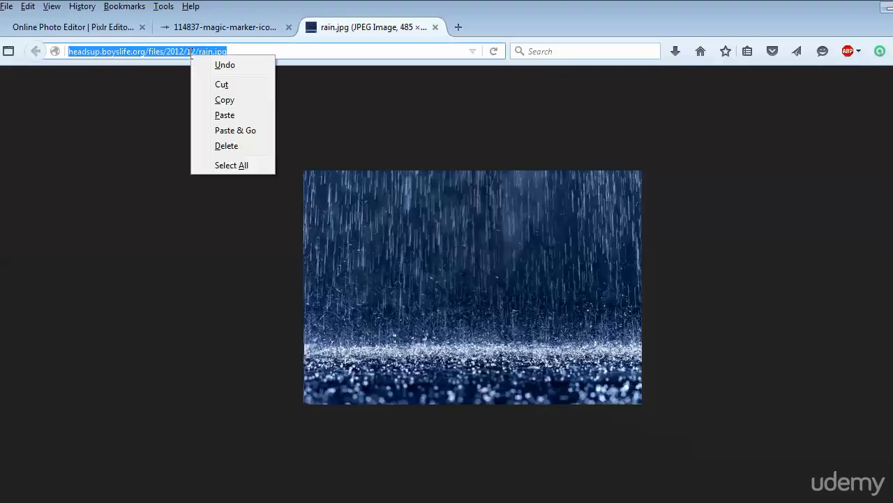
pyautogui.click(222, 102)
pyautogui.click(94, 27)
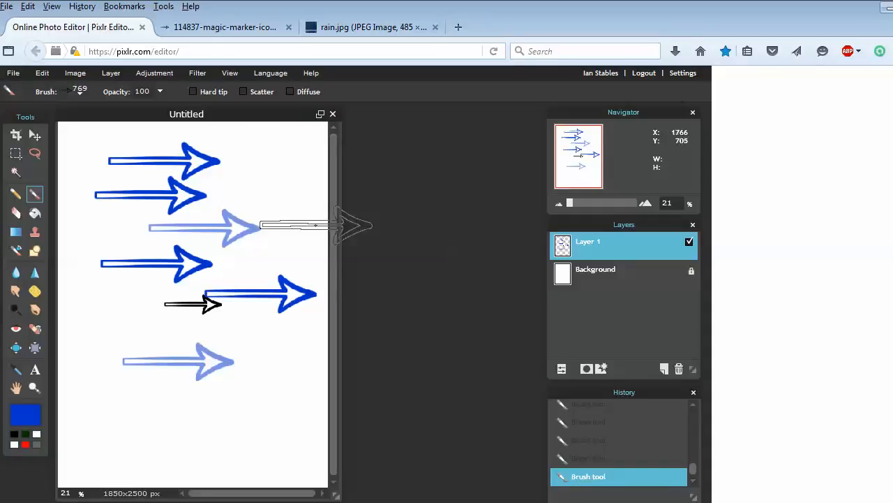
# Delete Layer 1 with the arrows and add the rain image as a layer from its copied URL.
pyautogui.click(679, 369)
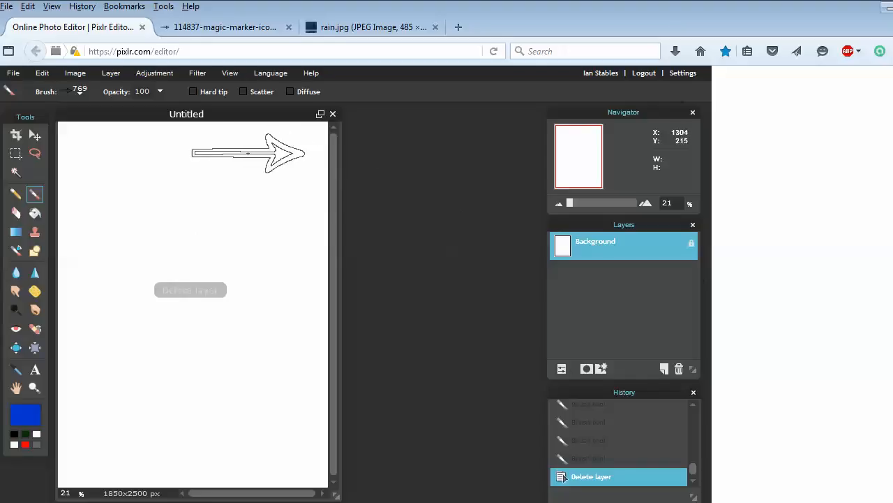
pyautogui.click(110, 73)
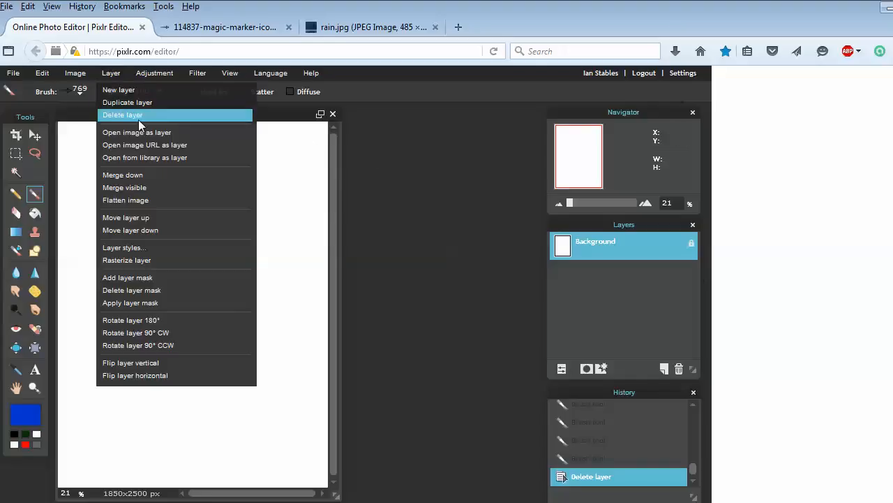
pyautogui.click(172, 148)
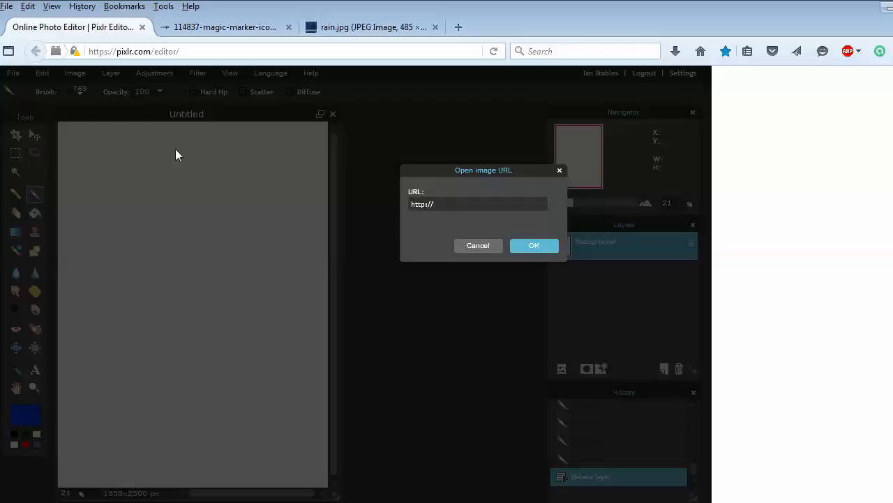
pyautogui.click(337, 32)
pyautogui.click(251, 56)
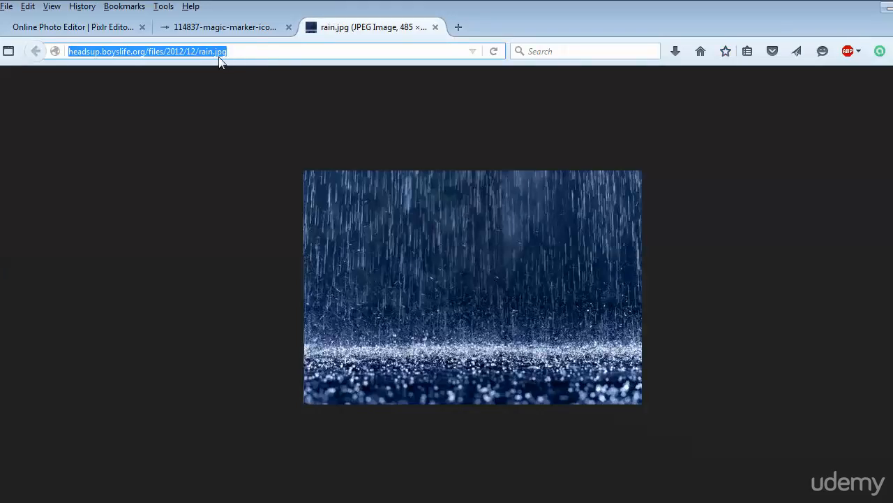
pyautogui.click(93, 28)
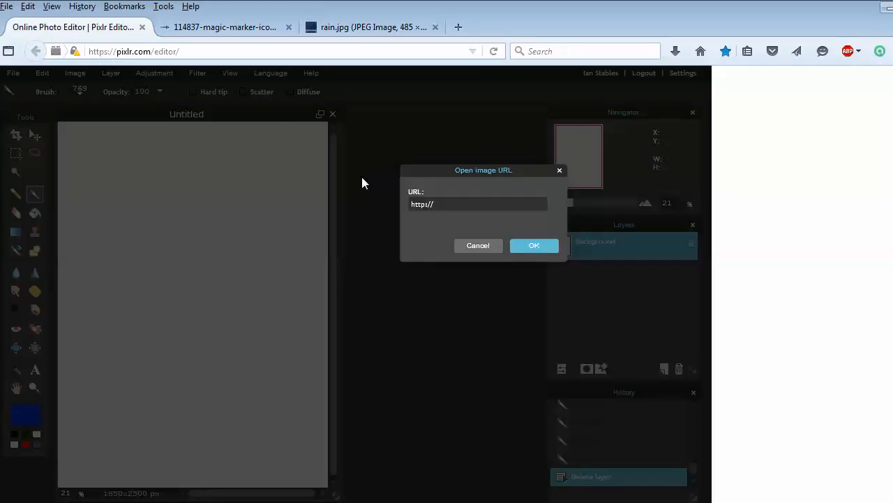
pyautogui.click(438, 204)
pyautogui.hotkey('ctrl', 'v')
pyautogui.press('Return')
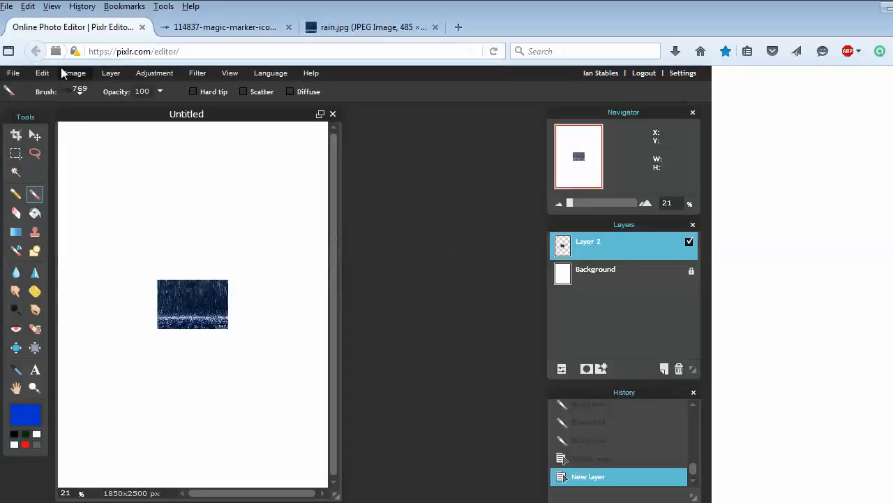
# Enlarge the rain image on Layer 2 with Free transform until it nearly fills the canvas, and apply the change.
pyautogui.click(44, 72)
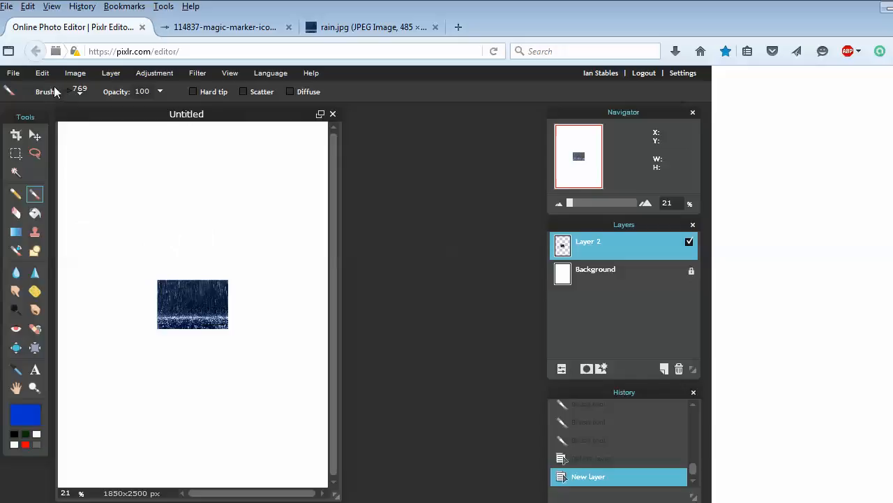
pyautogui.click(44, 72)
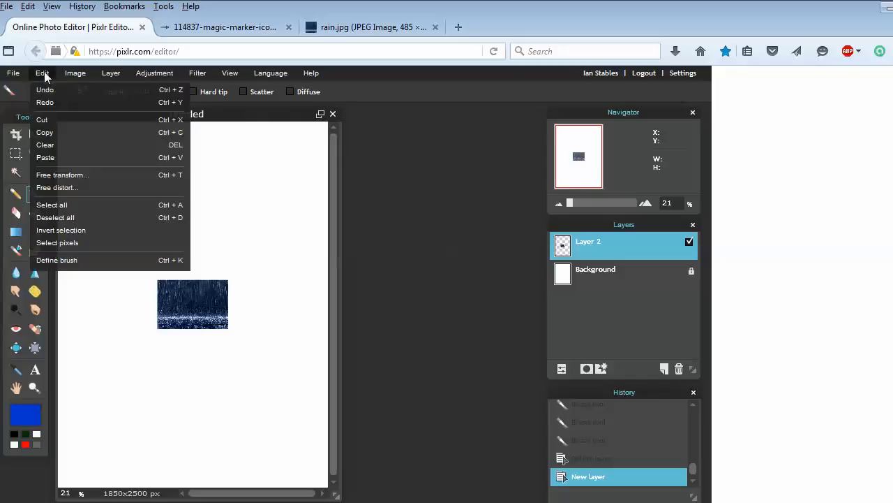
pyautogui.click(79, 175)
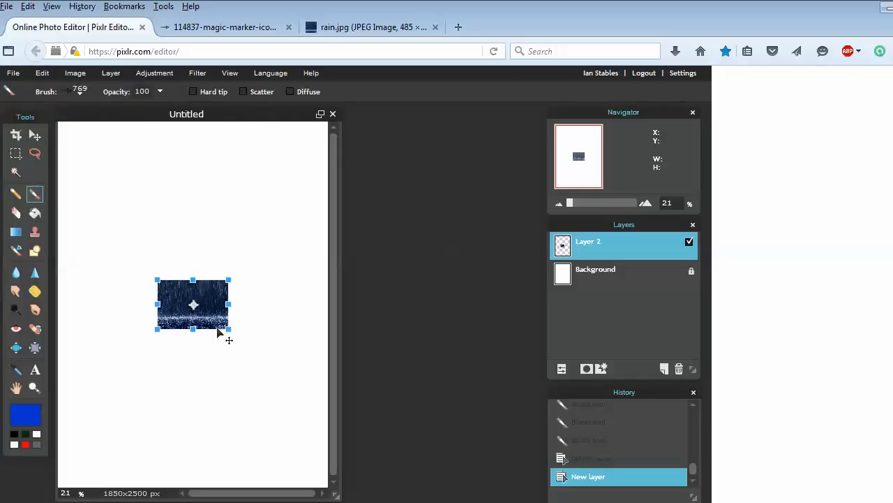
pyautogui.moveTo(228, 333); pyautogui.dragTo(280, 417)
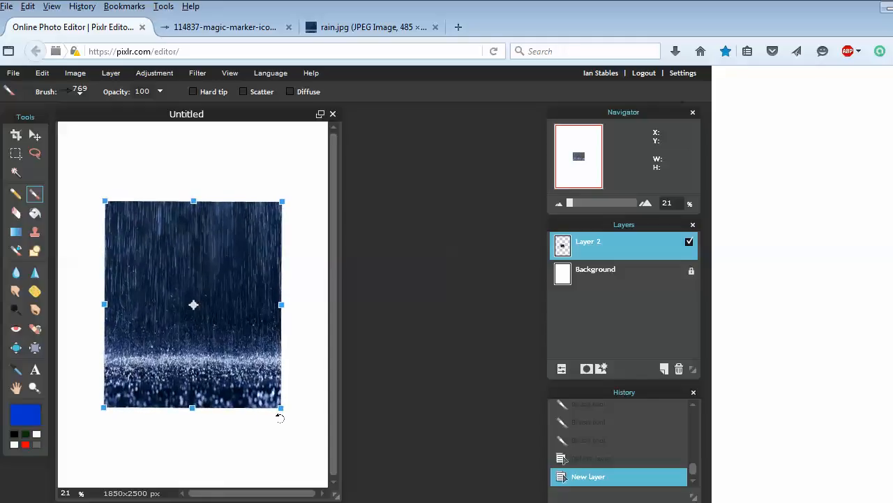
pyautogui.moveTo(286, 409); pyautogui.dragTo(324, 486)
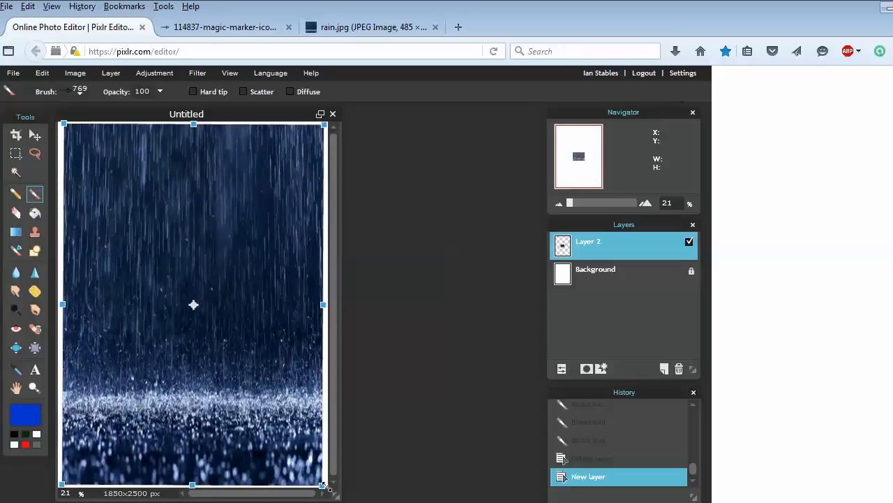
pyautogui.click(381, 343)
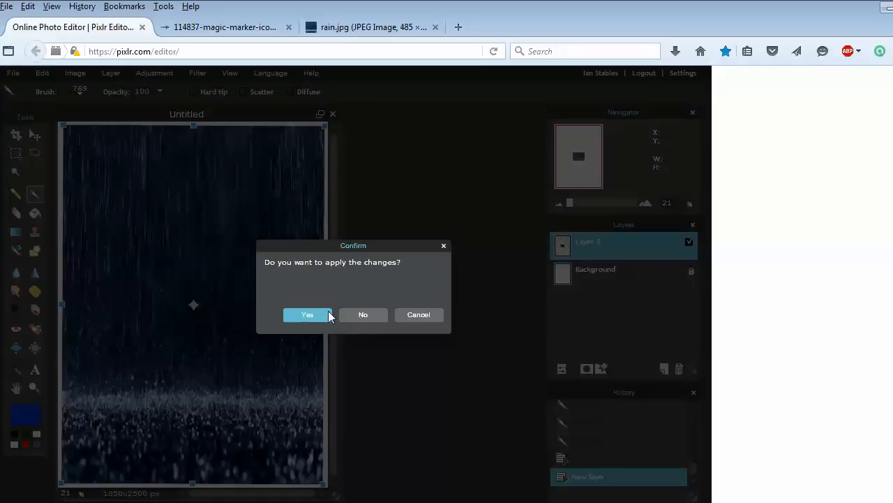
pyautogui.click(307, 314)
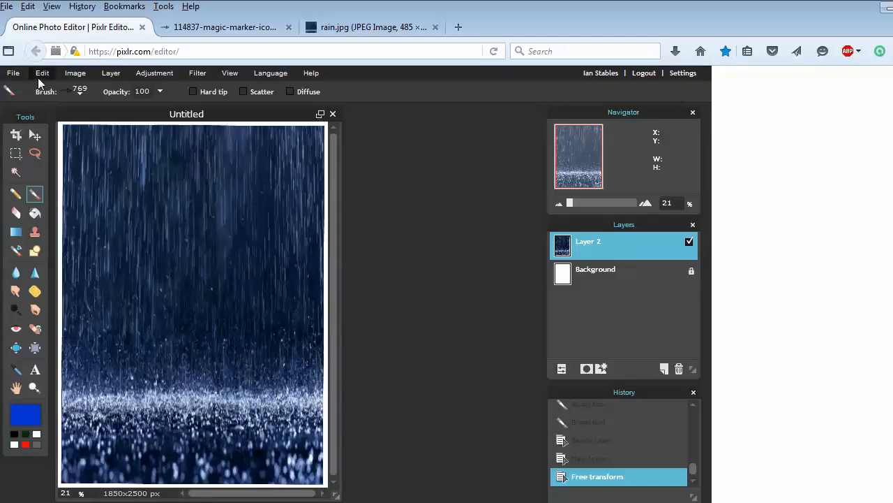
# Select the pixels of the enlarged rain image and delete Layer 2, keeping the selection.
pyautogui.click(41, 73)
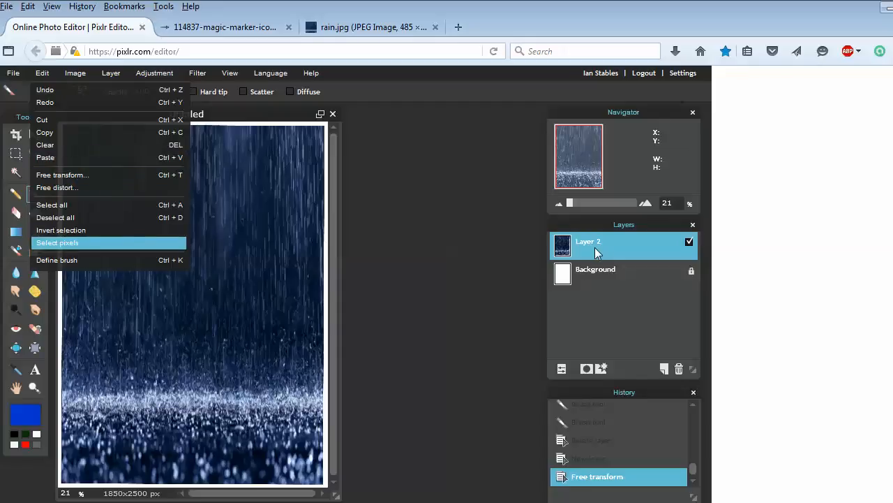
pyautogui.click(59, 243)
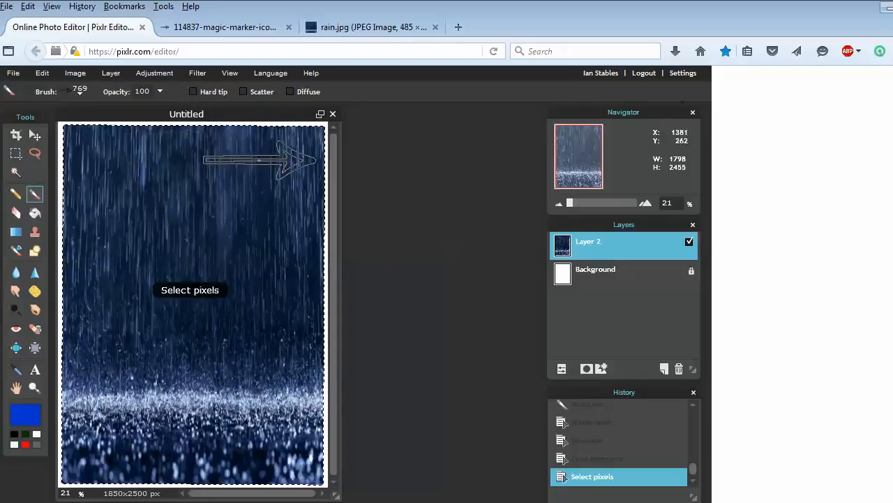
pyautogui.click(38, 134)
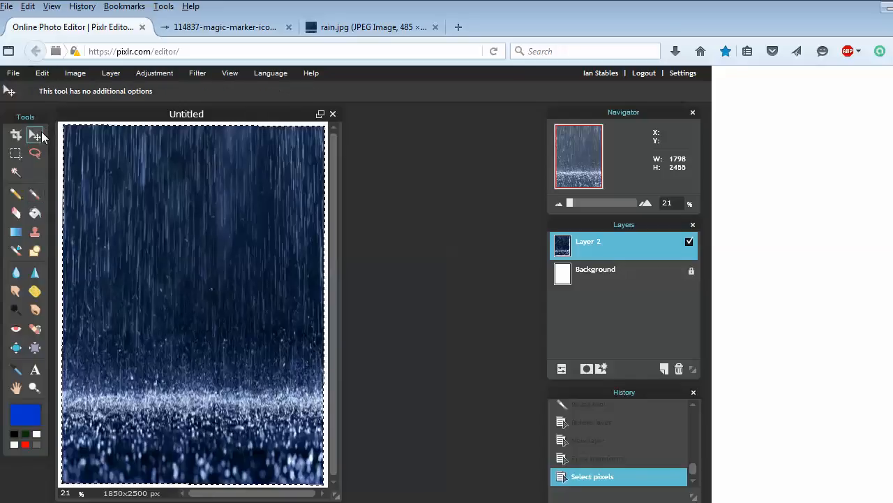
pyautogui.click(43, 74)
pyautogui.click(679, 369)
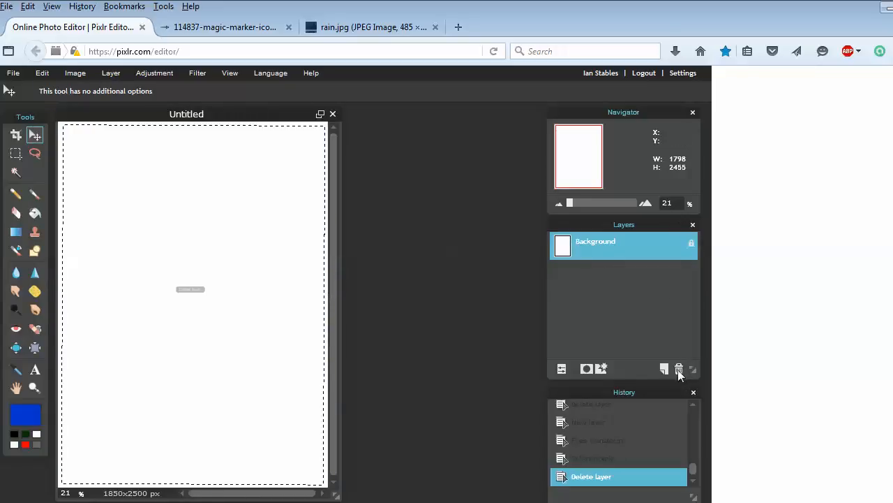
# Add a new layer and set up the Brush tool with the custom 2455 rain brush in dark green.
pyautogui.click(665, 369)
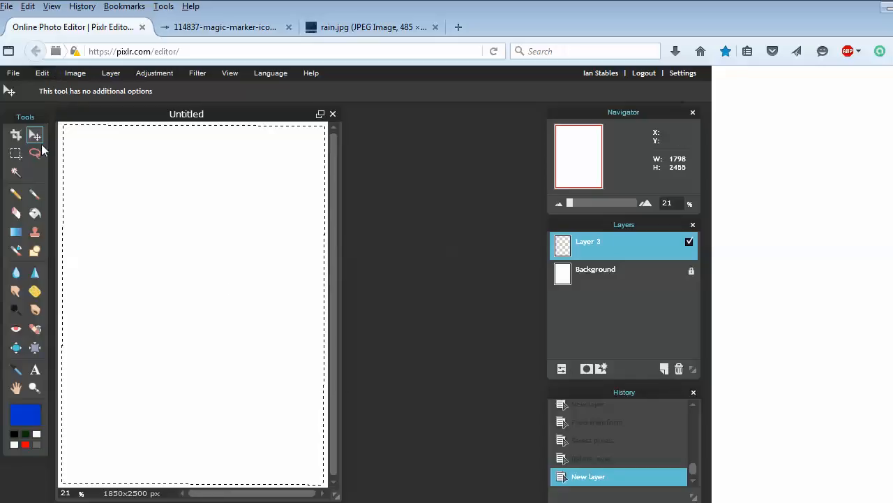
pyautogui.click(39, 193)
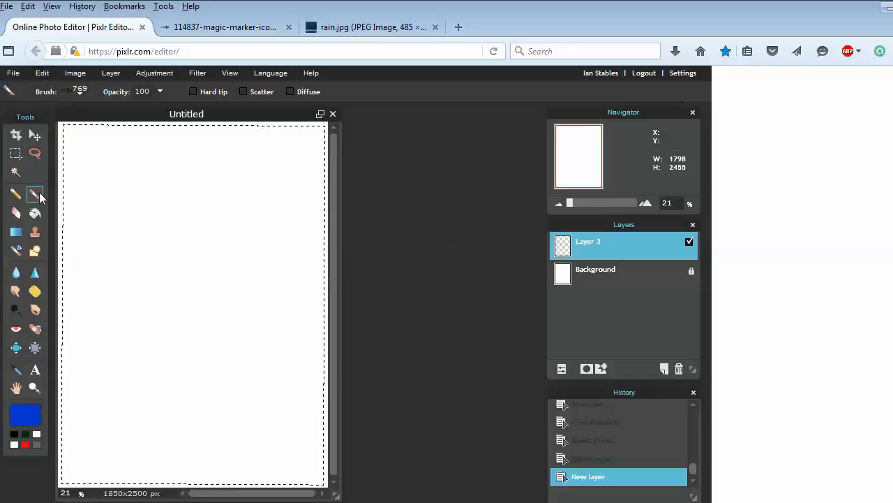
pyautogui.click(78, 88)
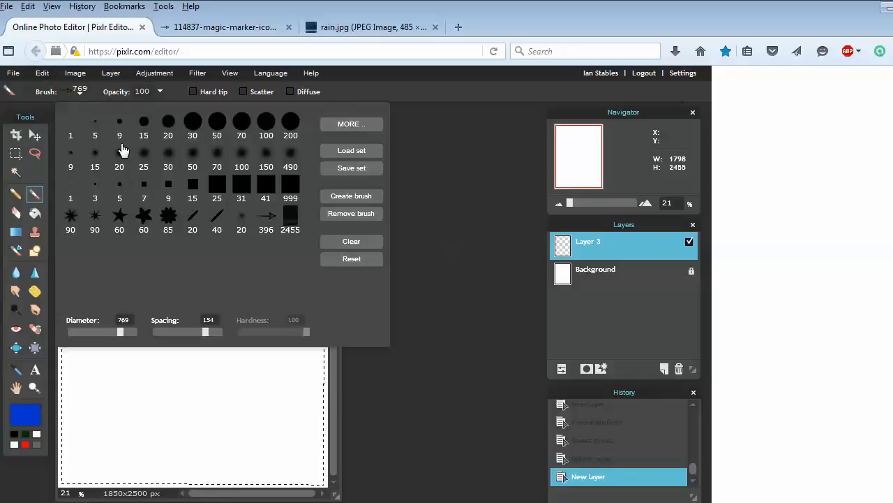
pyautogui.click(291, 217)
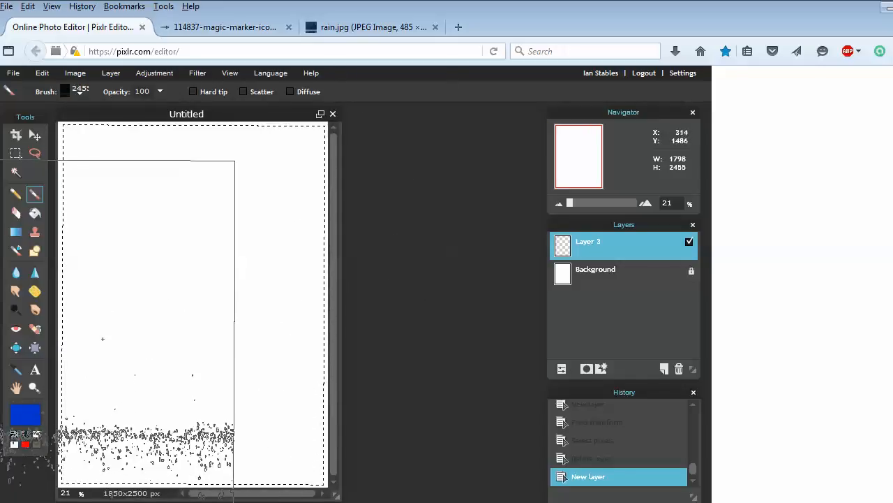
pyautogui.click(25, 433)
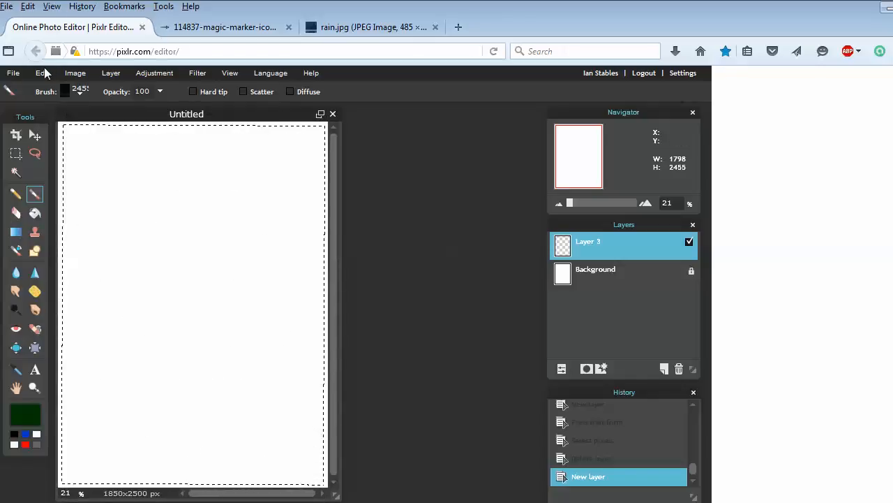
# Deselect all, stamp the rain brush once on Layer 3, and move the stamped image to the centre of the canvas.
pyautogui.click(42, 74)
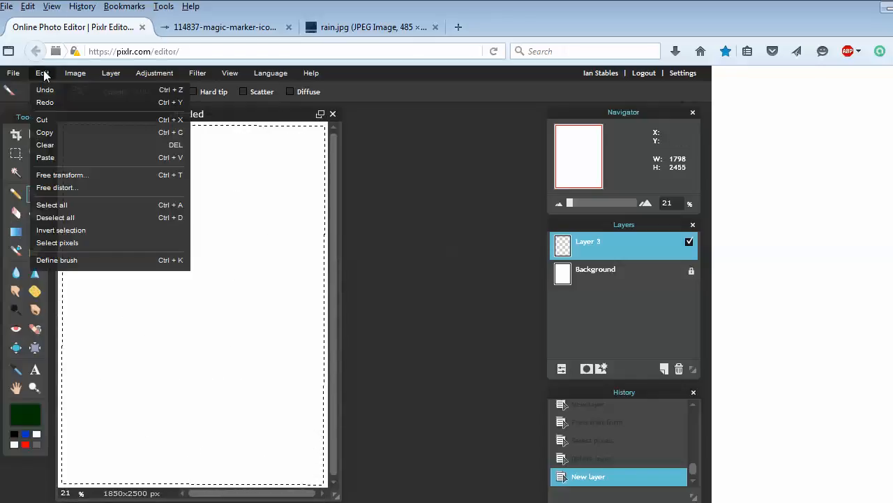
pyautogui.click(115, 217)
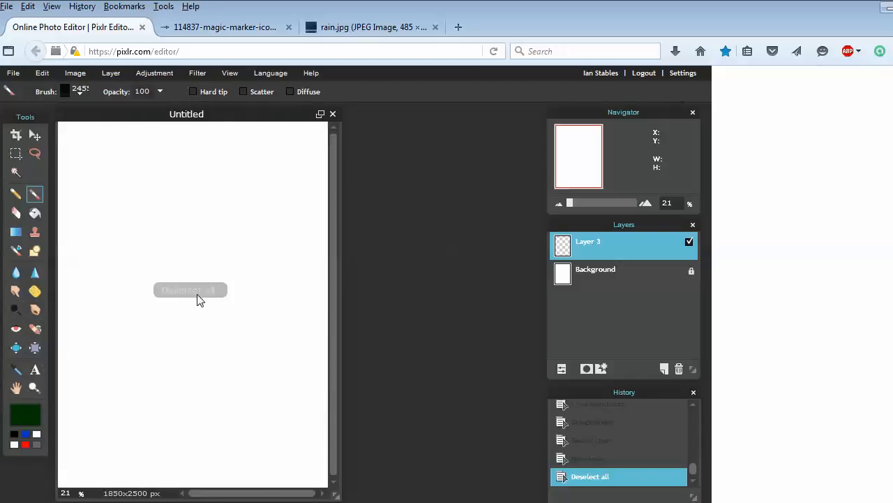
pyautogui.moveTo(193, 280); pyautogui.dragTo(187, 307)
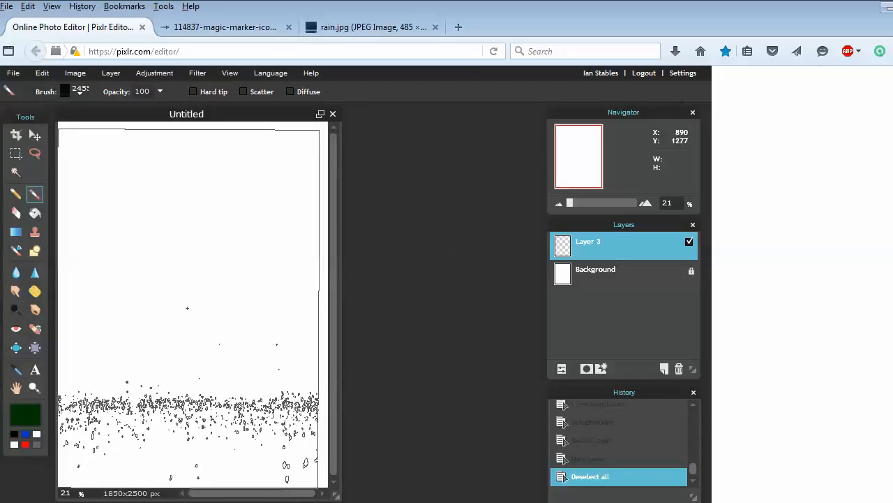
pyautogui.click(187, 308)
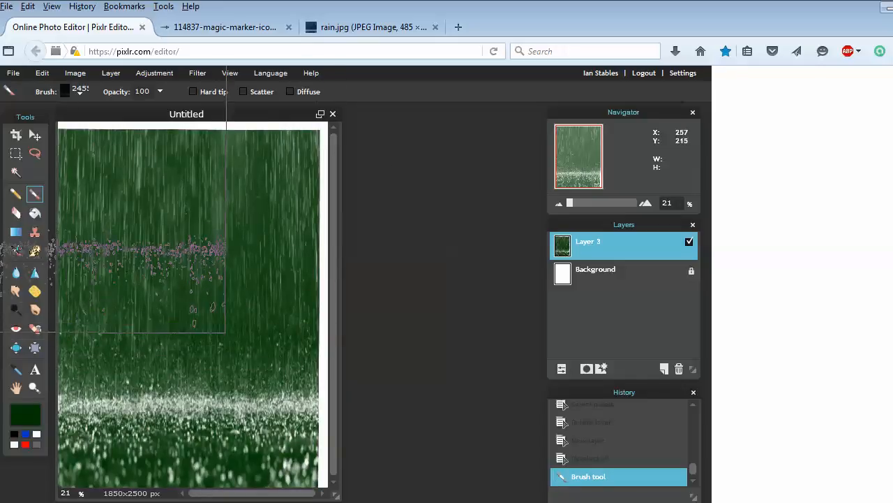
pyautogui.click(35, 134)
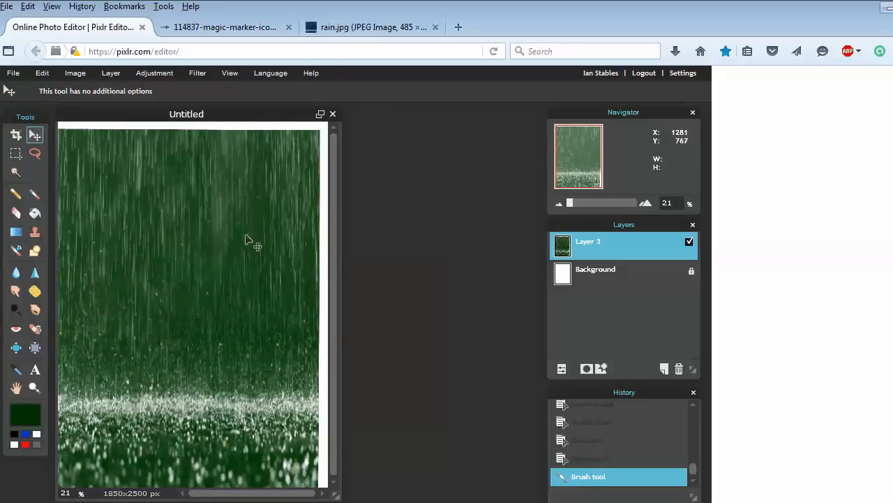
pyautogui.moveTo(242, 233)
pyautogui.mouseDown()
pyautogui.moveTo(244, 221)
pyautogui.moveTo(246, 229)
pyautogui.mouseUp()
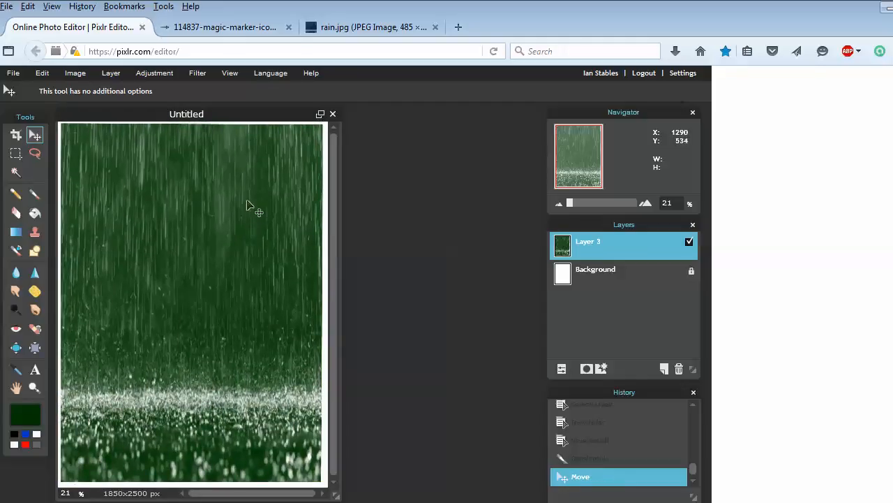
# Review the original rain and arrow source images and return to the Pixlr editor.
pyautogui.click(347, 32)
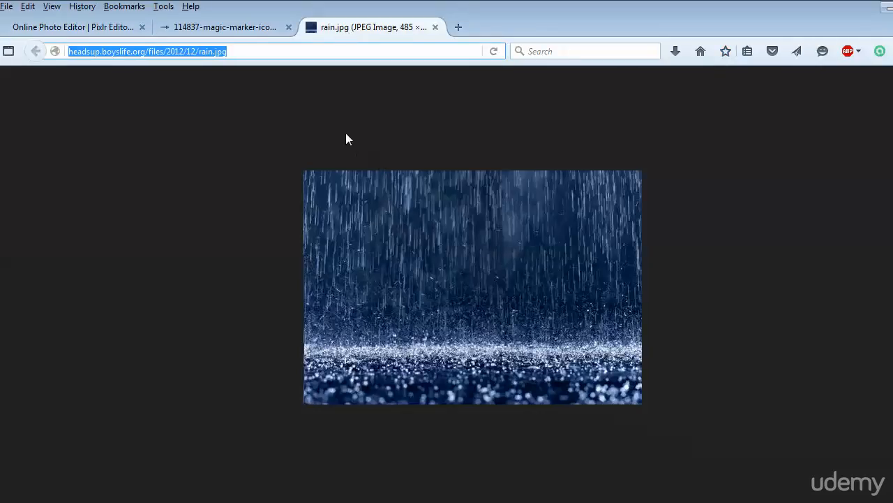
pyautogui.click(261, 28)
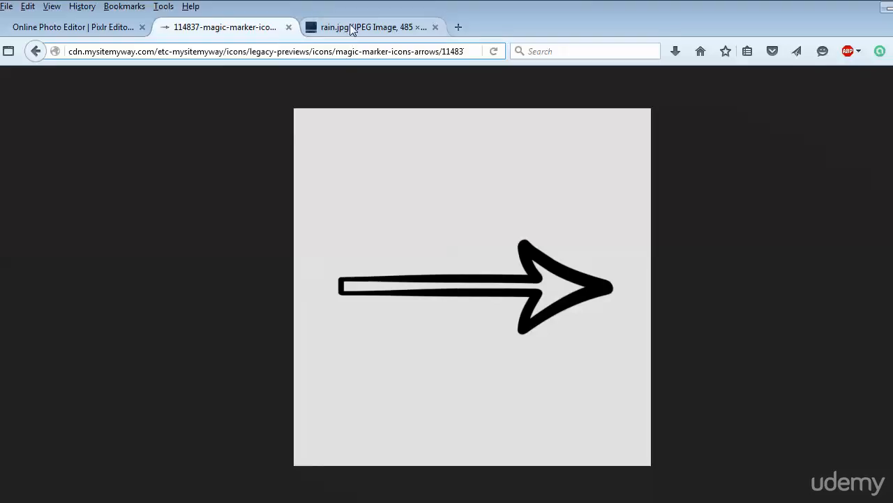
pyautogui.click(378, 29)
pyautogui.click(121, 28)
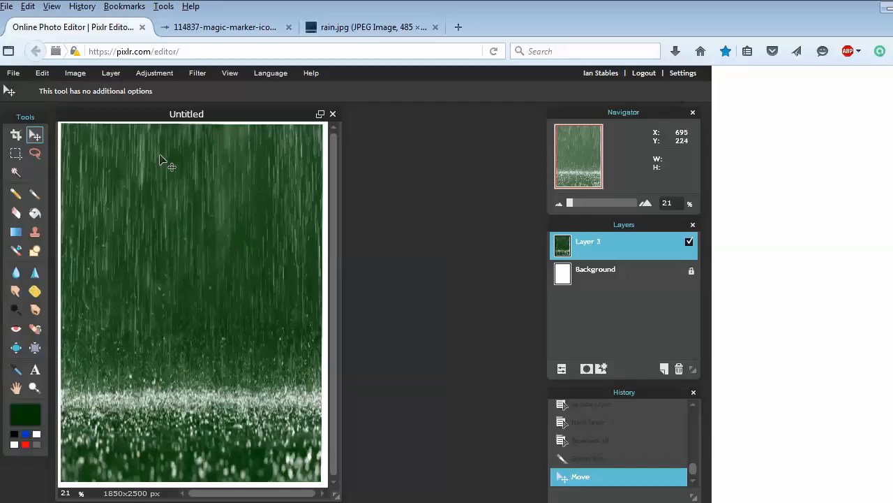
# Shrink the rain image on Layer 3 with Free transform into a wide band across the canvas middle, and apply the change.
pyautogui.click(45, 75)
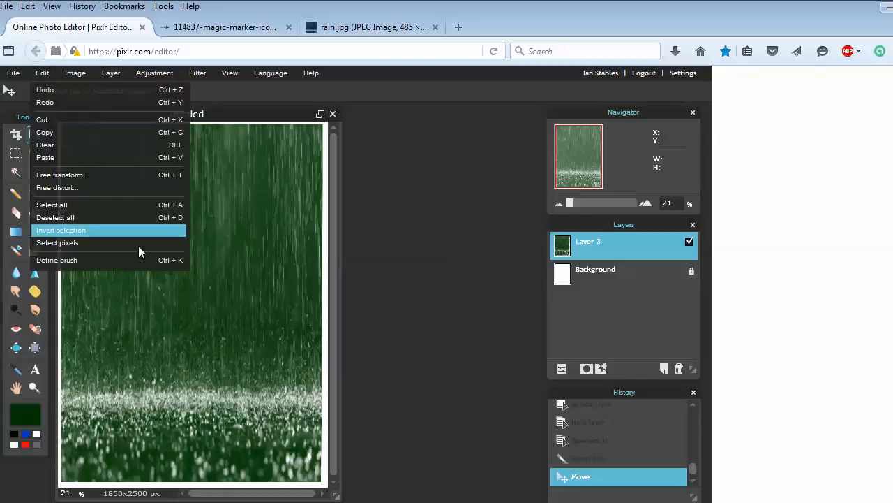
pyautogui.click(106, 174)
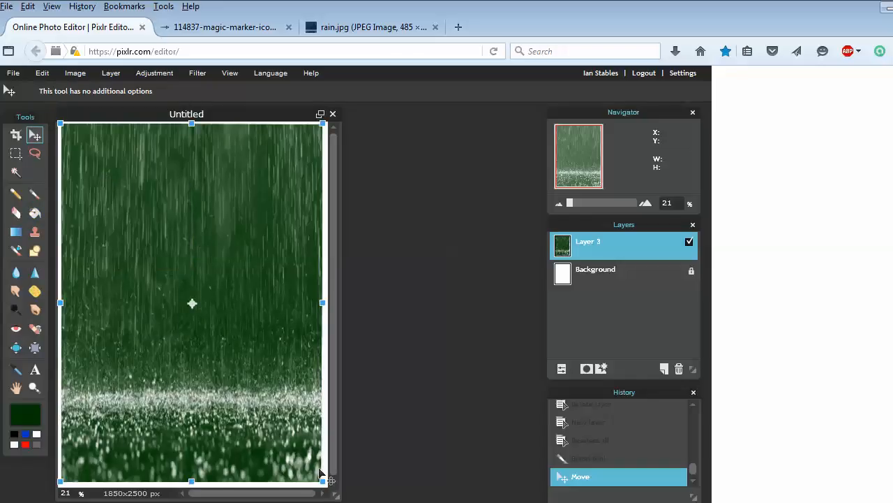
pyautogui.moveTo(322, 480); pyautogui.dragTo(316, 375)
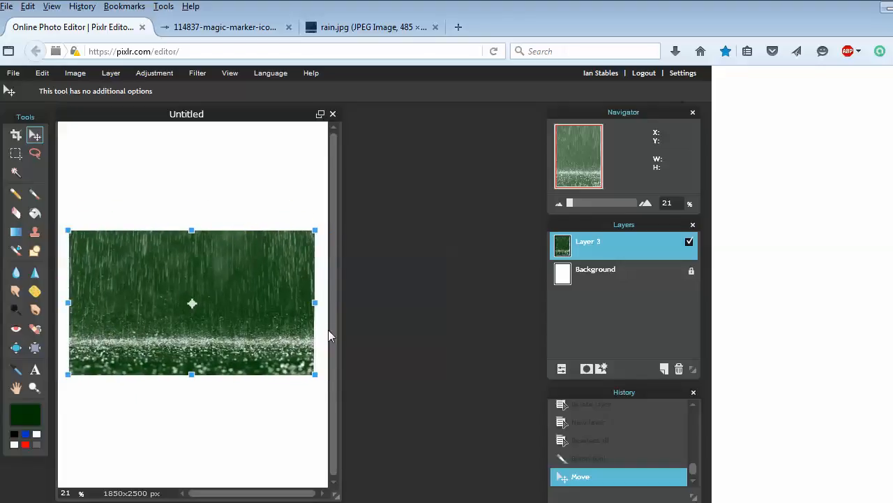
pyautogui.click(364, 314)
pyautogui.click(326, 317)
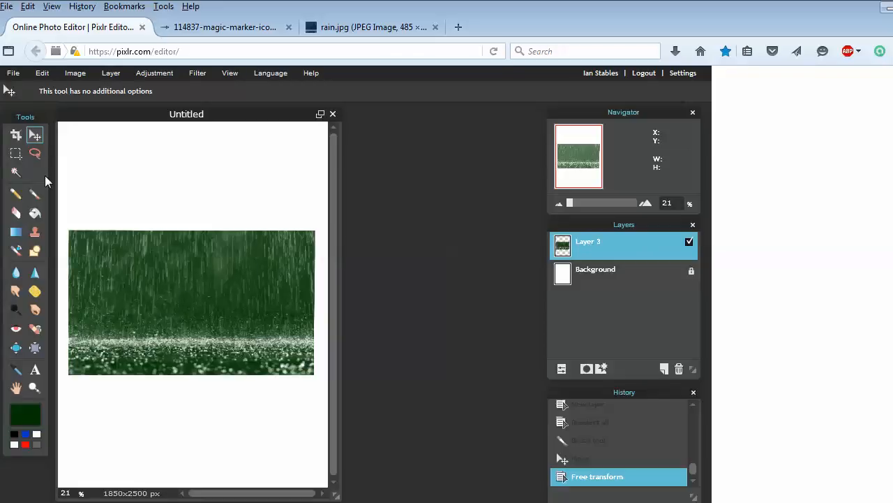
# Set up the Brush tool with the soft round 490 brush enlarged to a diameter of 690, painting in white.
pyautogui.click(39, 197)
pyautogui.click(82, 95)
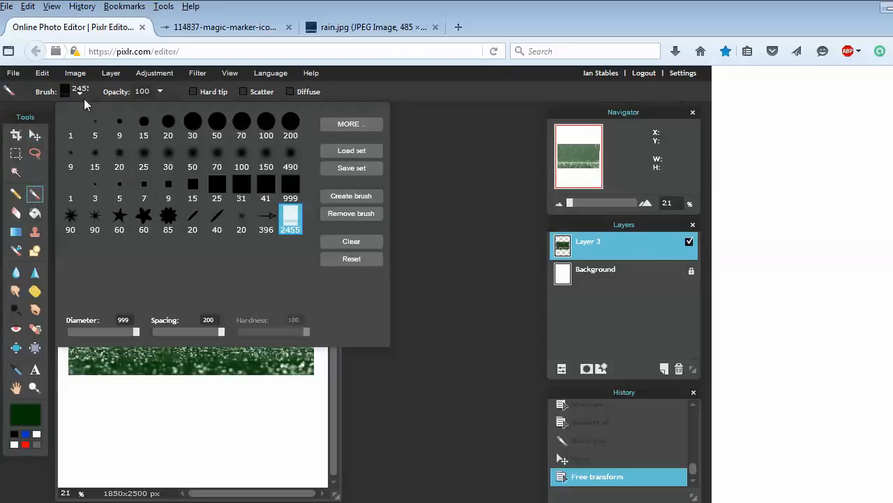
pyautogui.click(290, 158)
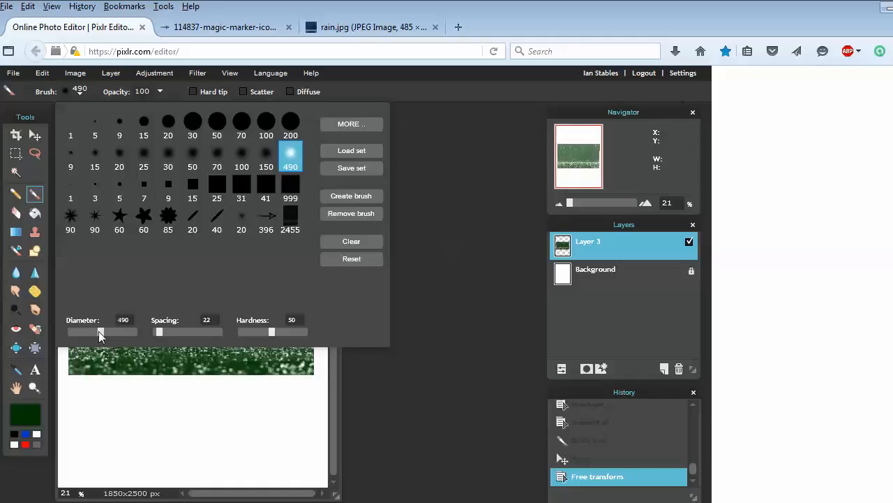
pyautogui.moveTo(116, 334); pyautogui.dragTo(125, 334)
pyautogui.click(196, 332)
pyautogui.moveTo(114, 329); pyautogui.dragTo(115, 330)
pyautogui.click(374, 95)
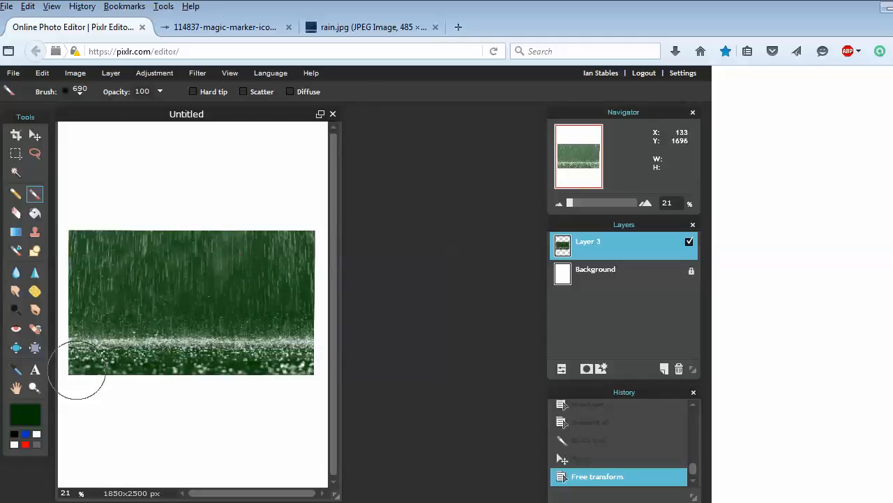
pyautogui.click(31, 410)
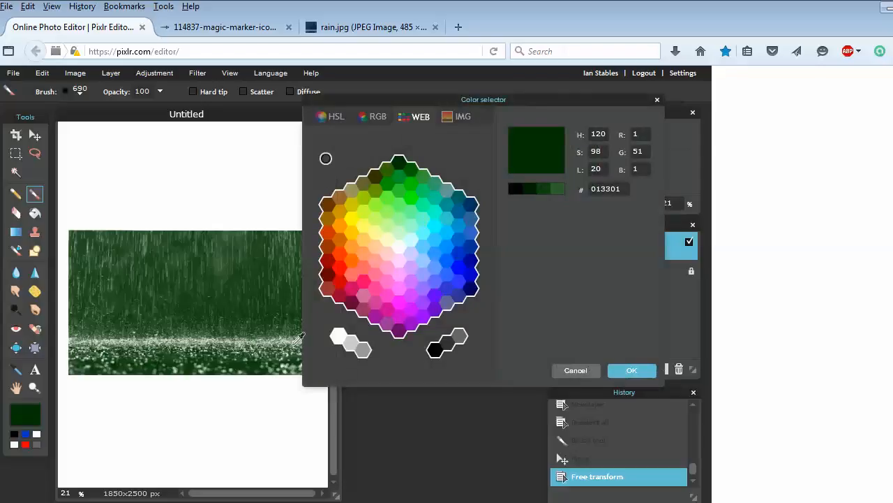
pyautogui.click(635, 368)
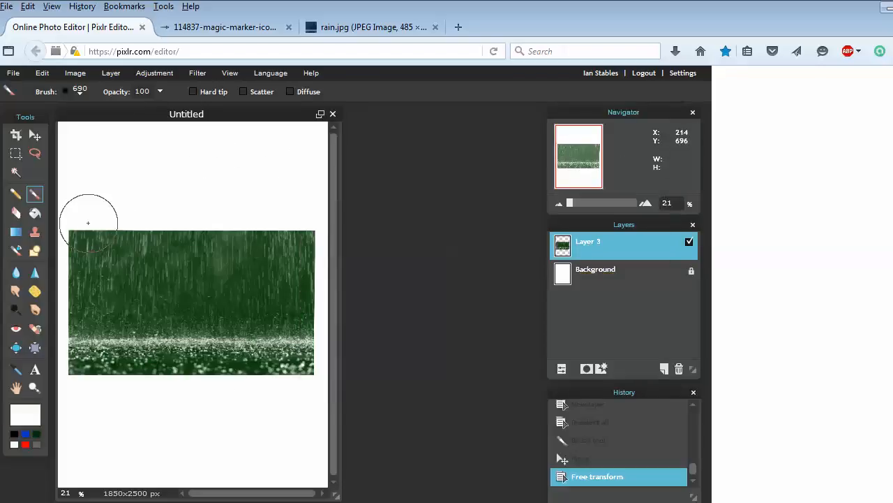
# Paint white along the upper edge of the green rain image to fade it into the background.
pyautogui.moveTo(84, 214); pyautogui.dragTo(274, 218)
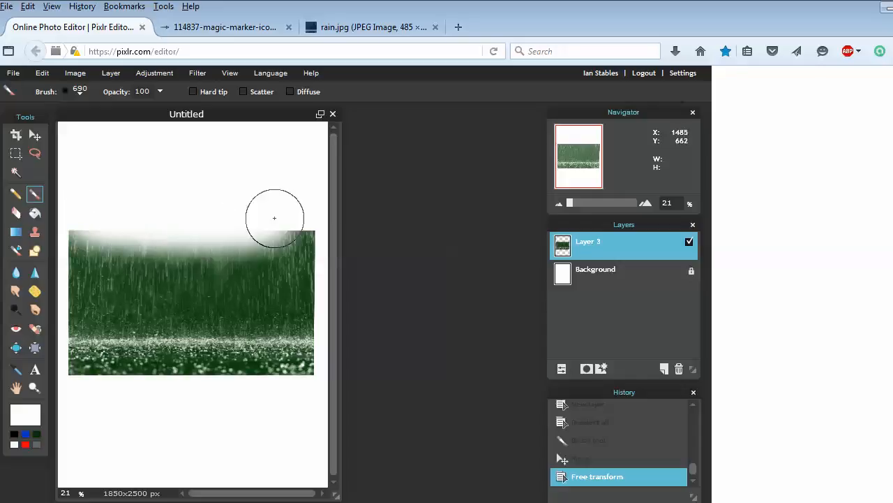
pyautogui.moveTo(274, 218); pyautogui.dragTo(414, 198)
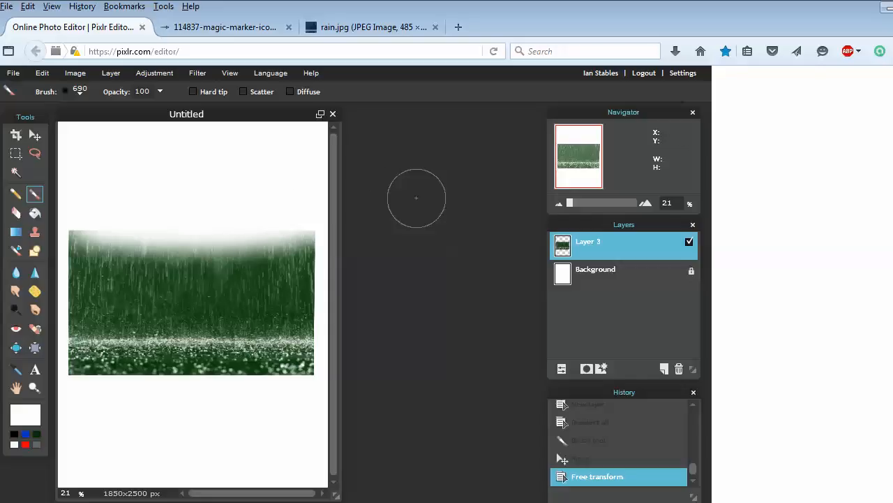
pyautogui.click(85, 220)
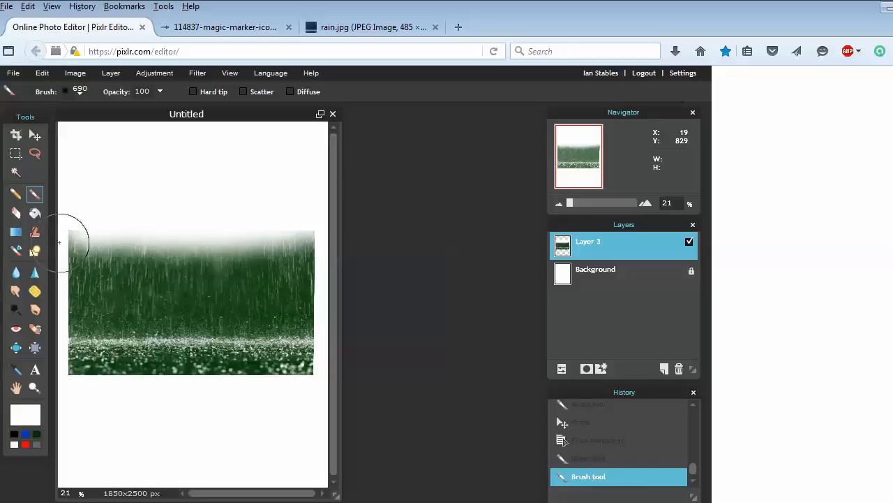
# Fade the left edge of the rain image with white brush dabs from its upper corner down to its lower corner.
pyautogui.click(59, 244)
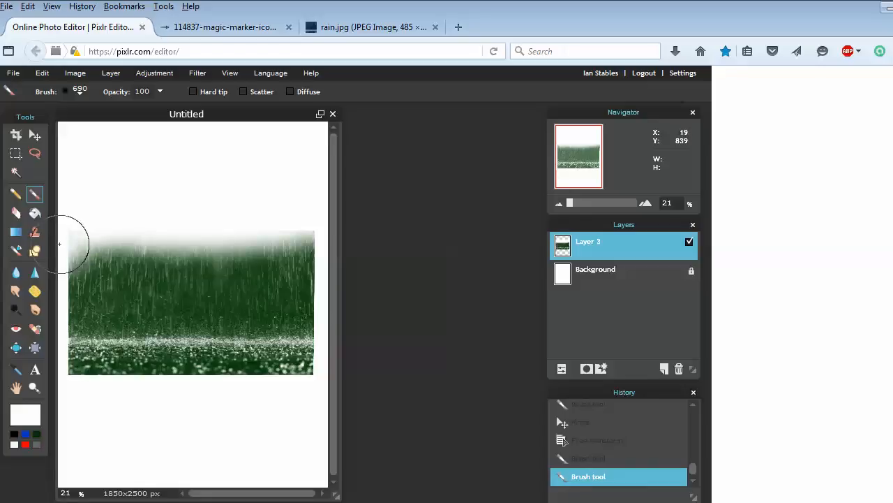
pyautogui.click(61, 281)
pyautogui.scroll(-1, 89, 280)
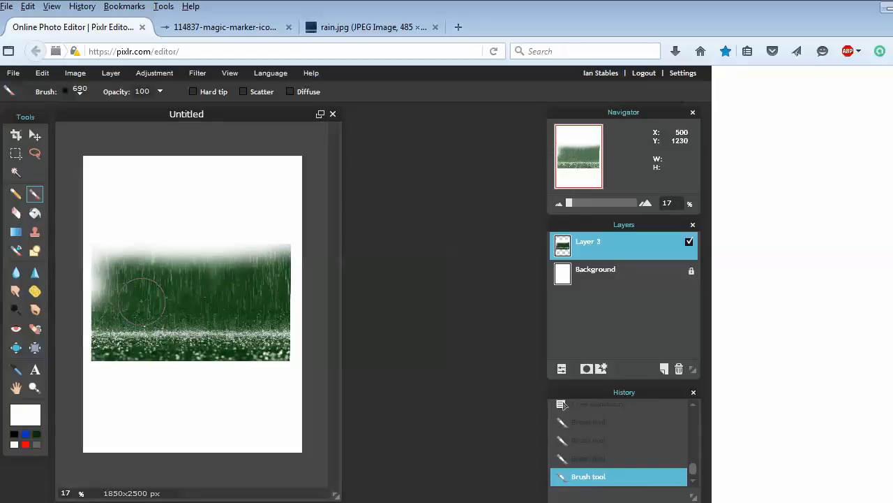
pyautogui.click(82, 312)
pyautogui.click(88, 342)
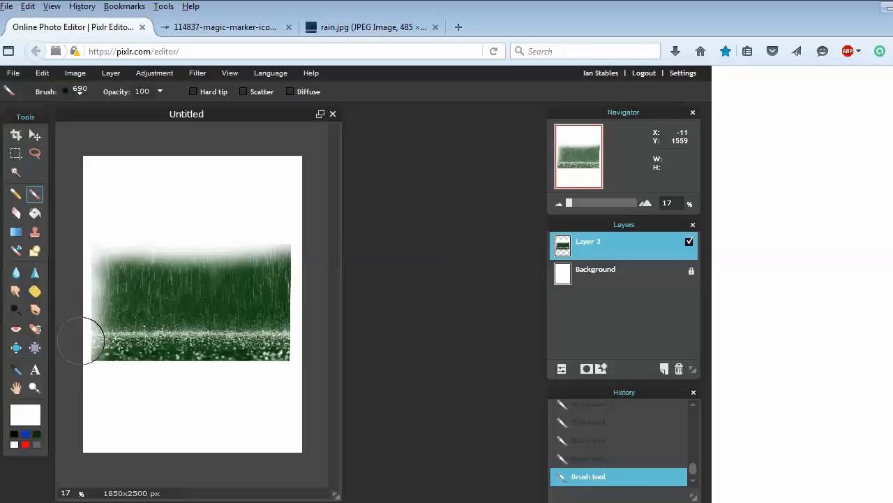
pyautogui.click(87, 362)
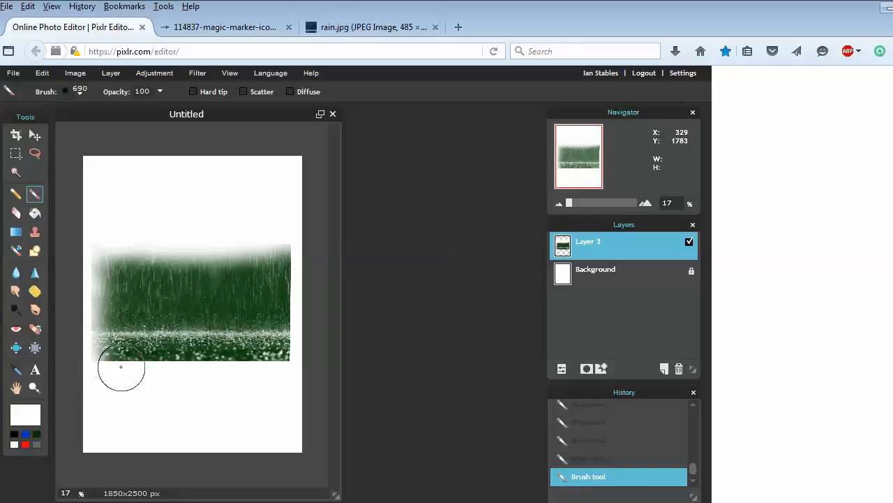
# Fade the lower edge of the rain image with white brush dabs from its left corner to its right corner.
pyautogui.click(118, 367)
pyautogui.click(145, 368)
pyautogui.click(171, 364)
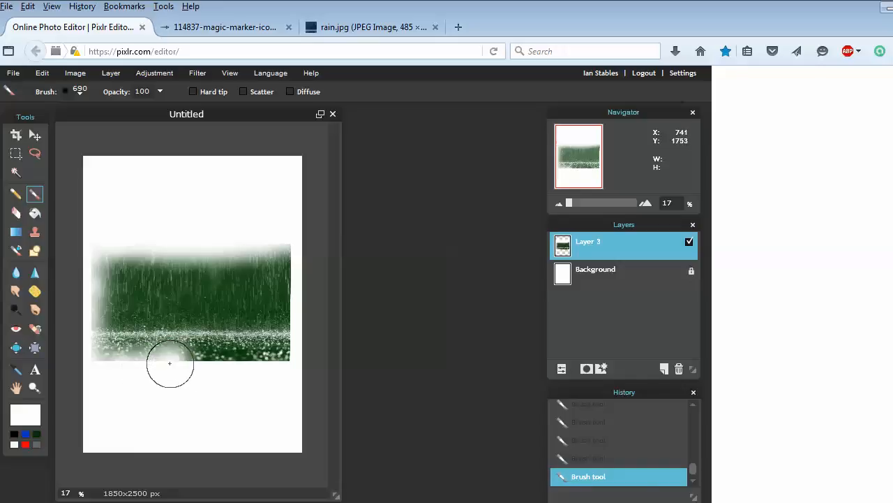
pyautogui.click(207, 363)
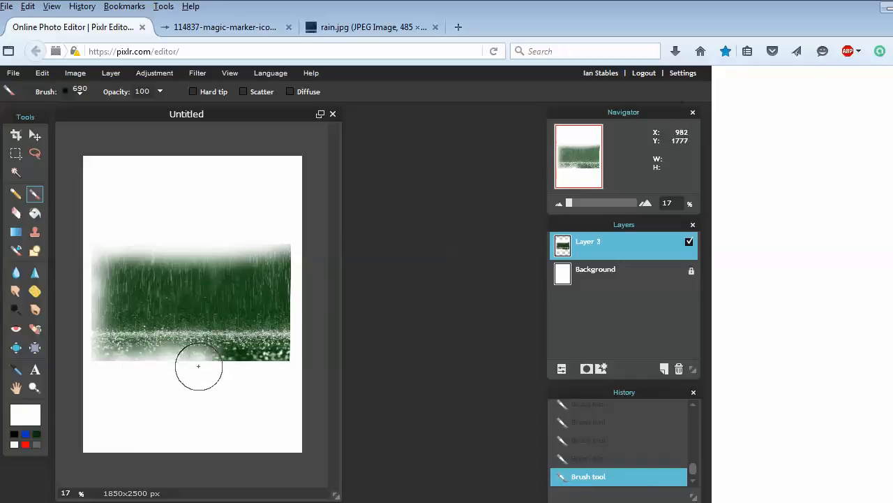
pyautogui.click(237, 358)
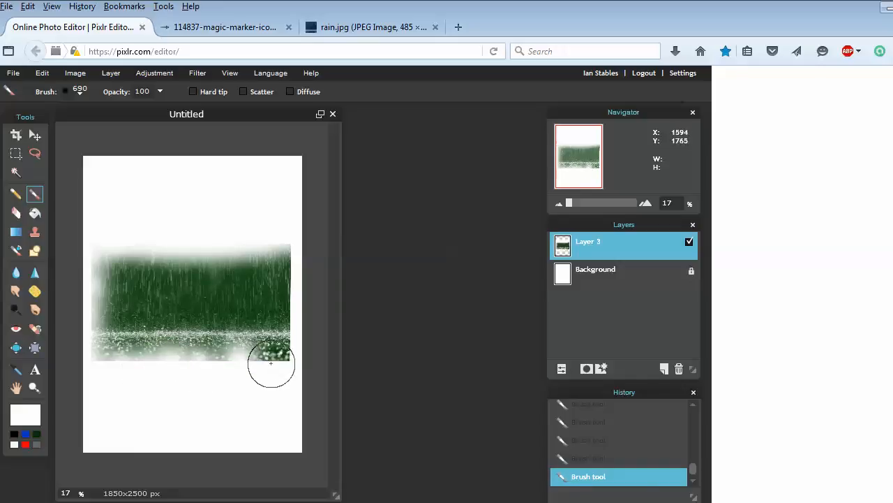
pyautogui.click(271, 368)
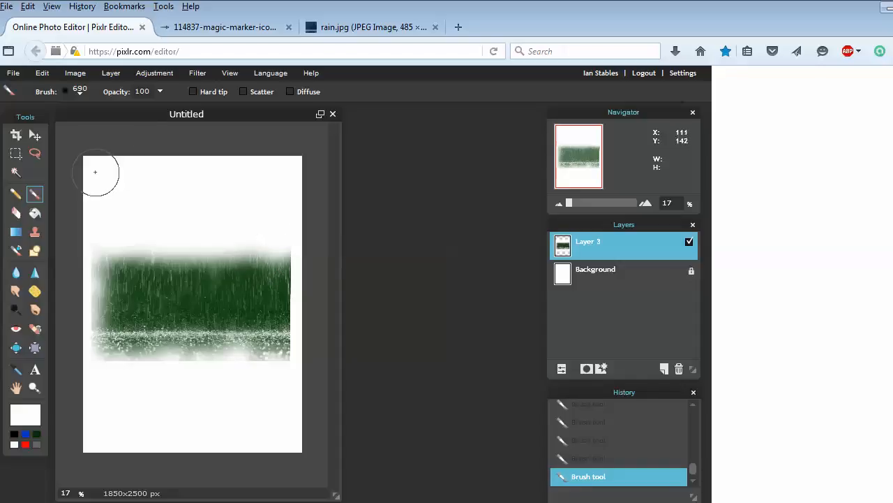
# Lower the brush opacity to 30 and dab translucent white along the right edge of the rain image.
pyautogui.click(159, 91)
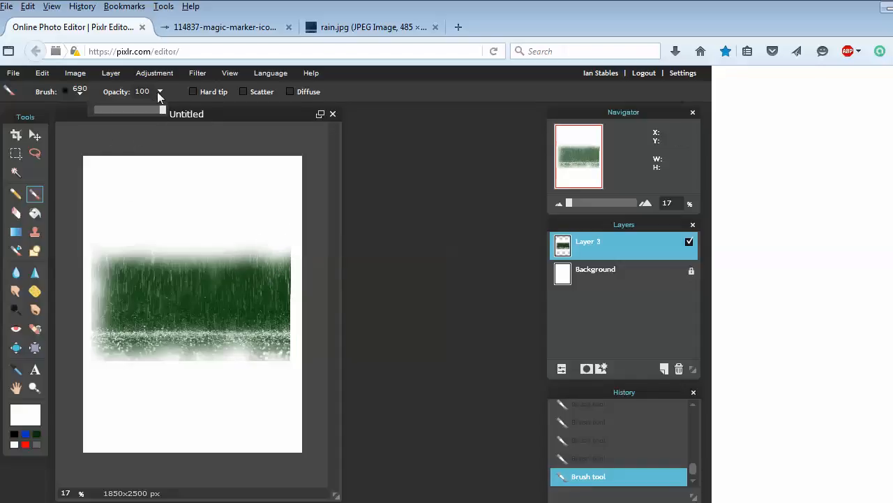
pyautogui.moveTo(158, 109); pyautogui.dragTo(127, 110)
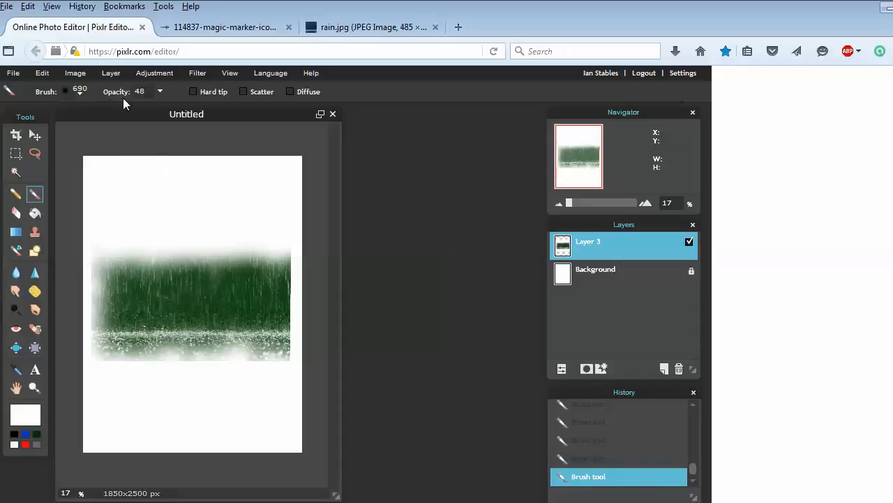
pyautogui.click(159, 91)
pyautogui.moveTo(122, 109); pyautogui.dragTo(114, 110)
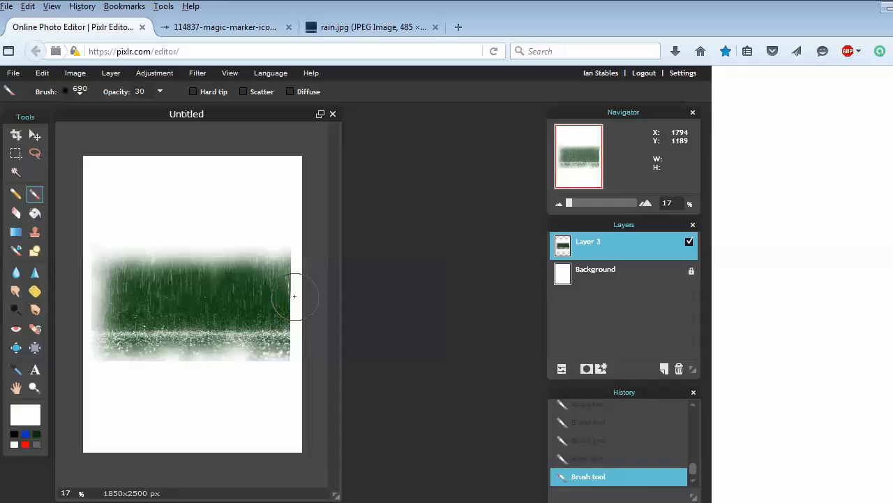
pyautogui.click(291, 329)
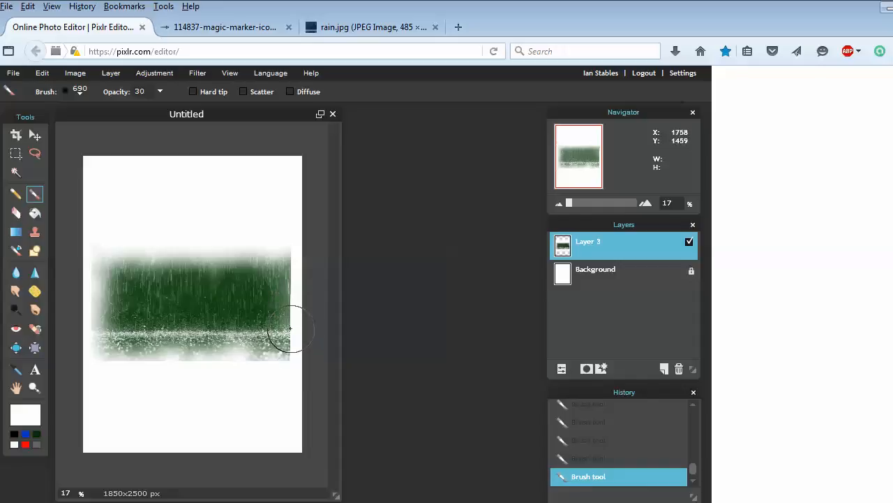
pyautogui.click(270, 279)
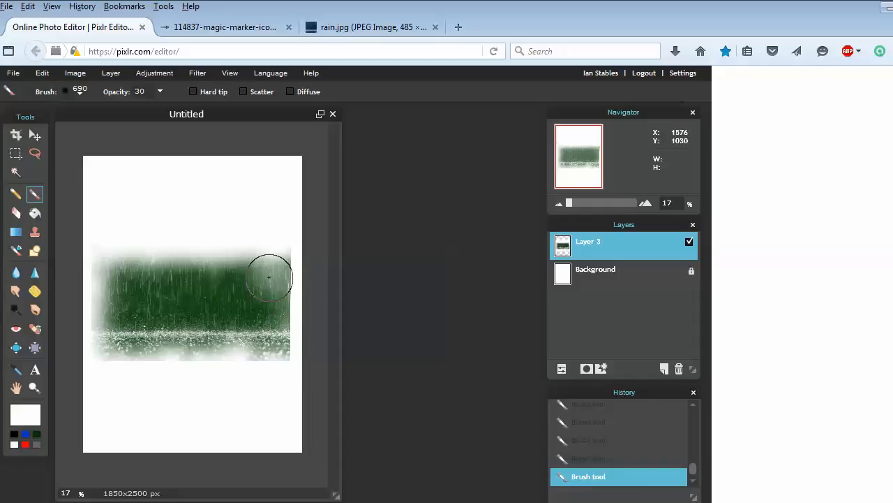
pyautogui.click(274, 313)
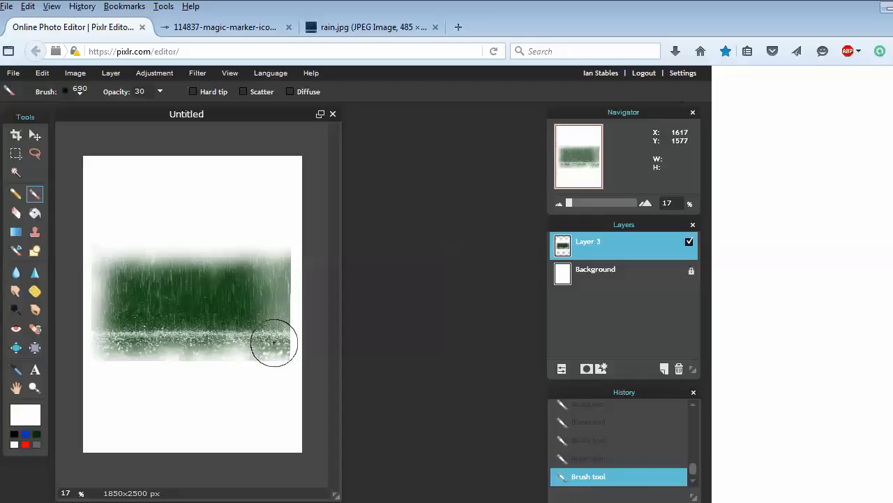
pyautogui.click(273, 333)
# Raise the brush opacity to 100 and paint one white stroke down the rain image's right edge.
pyautogui.click(160, 91)
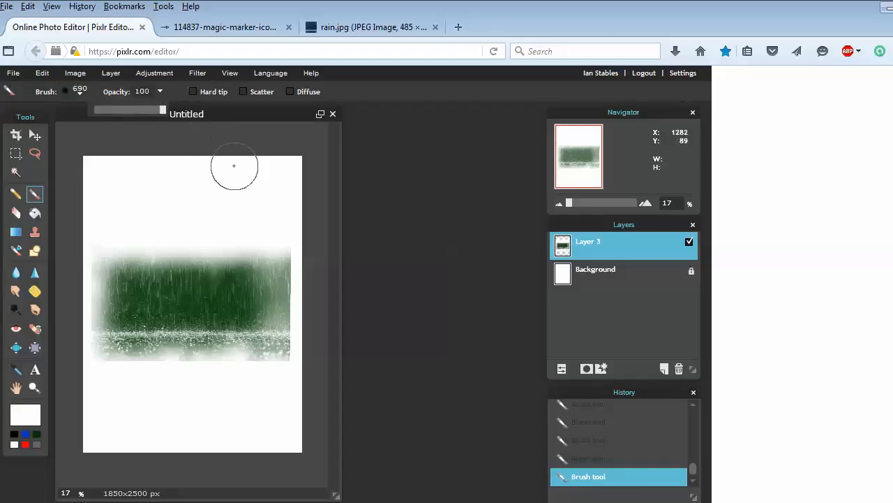
pyautogui.moveTo(288, 274)
pyautogui.mouseDown()
pyautogui.moveTo(279, 303)
pyautogui.moveTo(289, 346)
pyautogui.mouseUp()
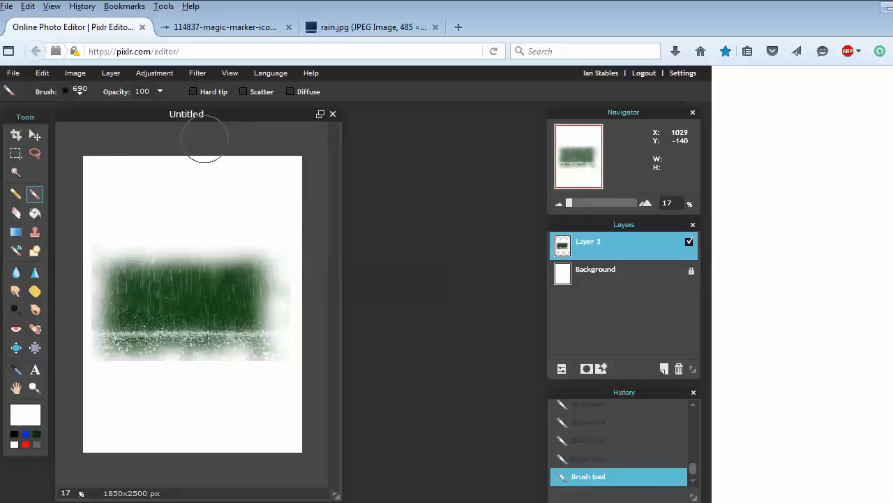
# Review the source arrow icon and rain.jpg images in the browser, and return to the Pixlr editor.
pyautogui.click(219, 33)
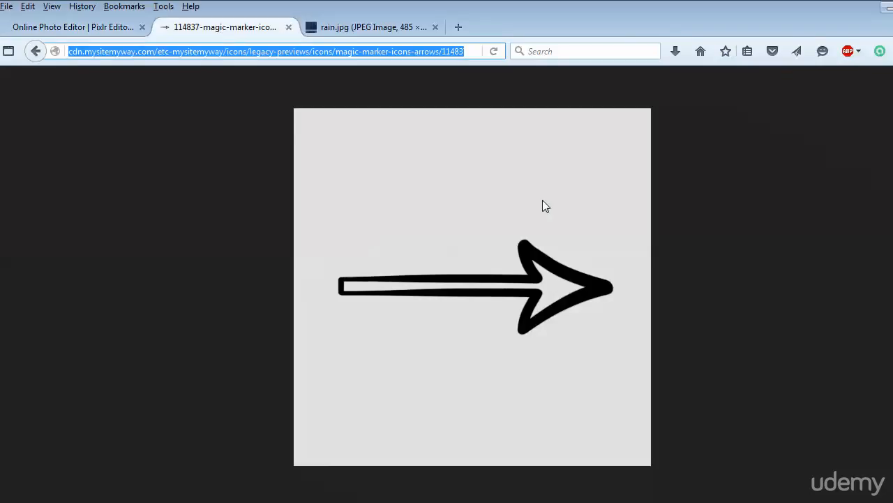
pyautogui.click(369, 28)
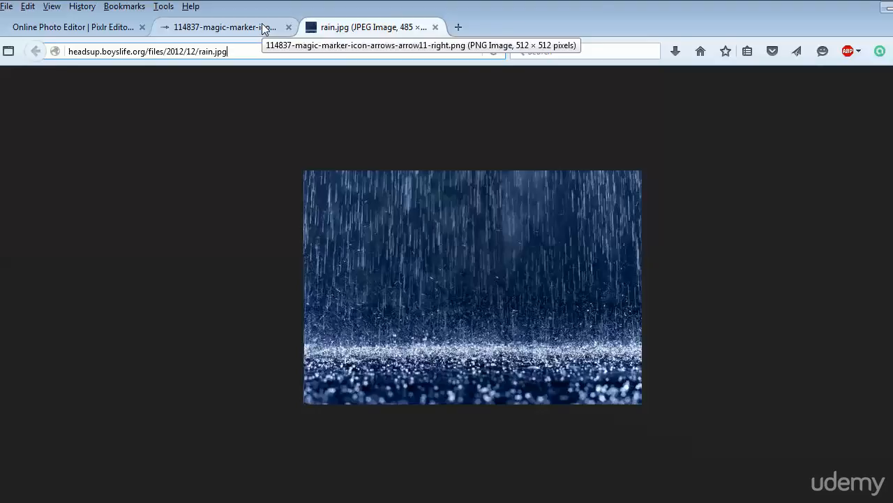
pyautogui.click(111, 28)
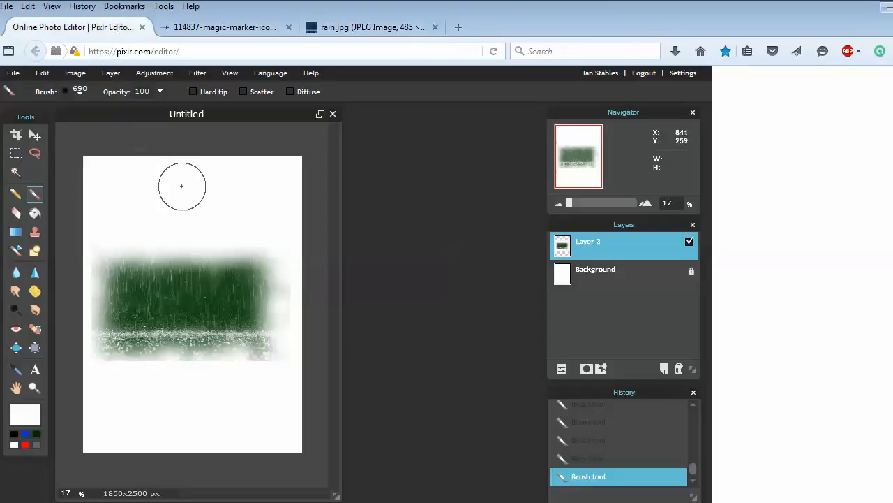